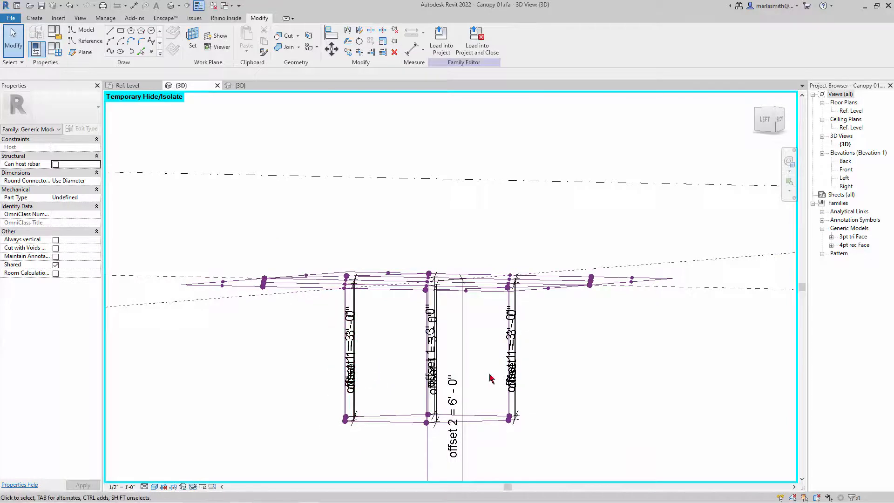
- Look over the offset lines of the finished canopy from several angles and switch to the Family2 3D view
middle_click_drag(381, 377, 495, 294, "shift")
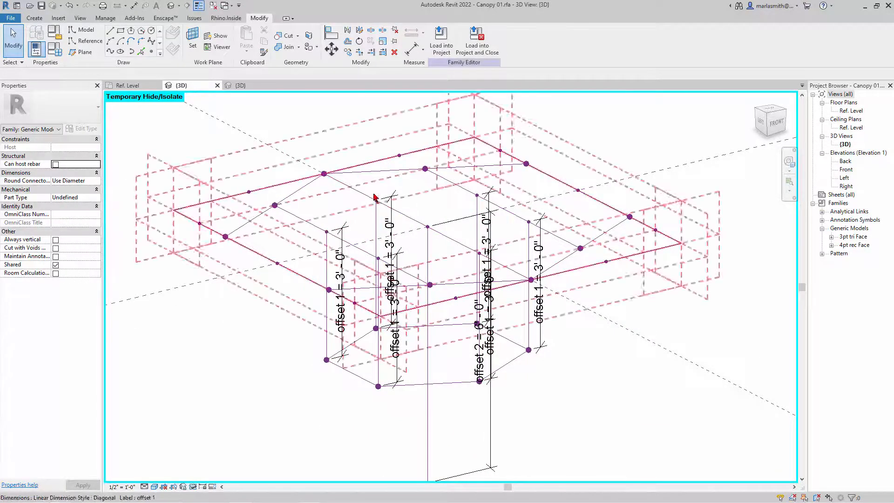
middle_click_drag(329, 389, 379, 419, "shift")
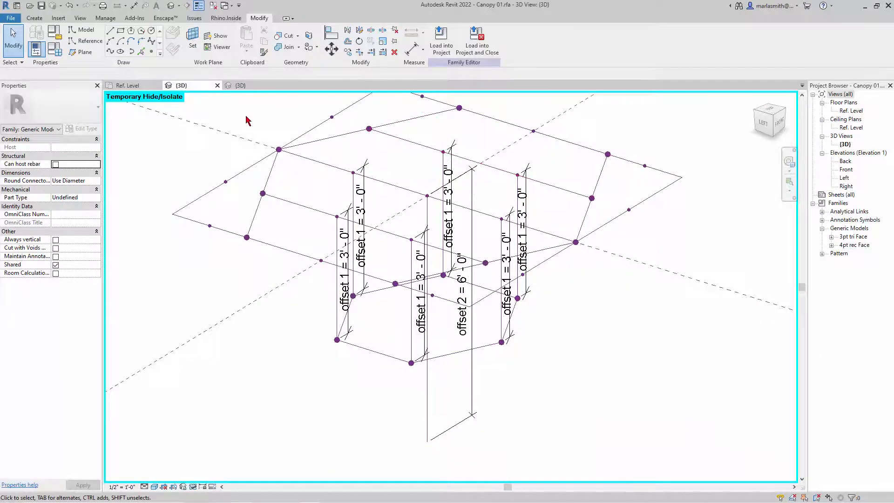
left_click(242, 86)
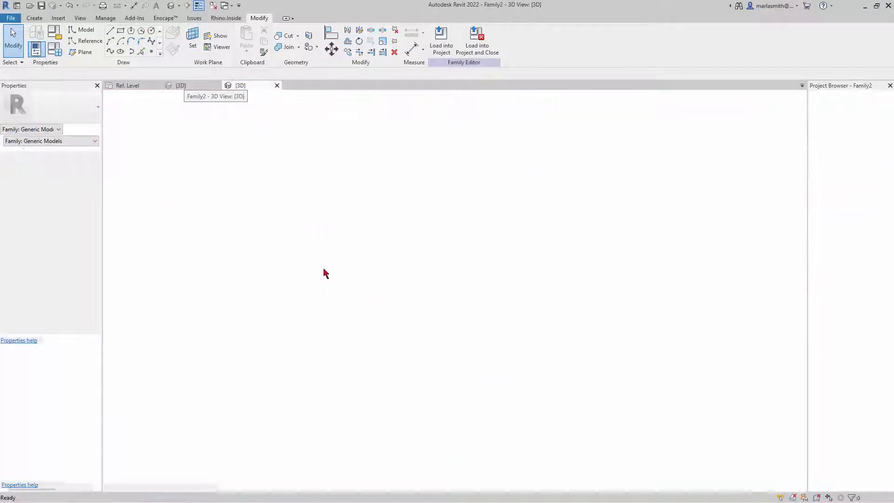
scroll(464, 271, "up", 3)
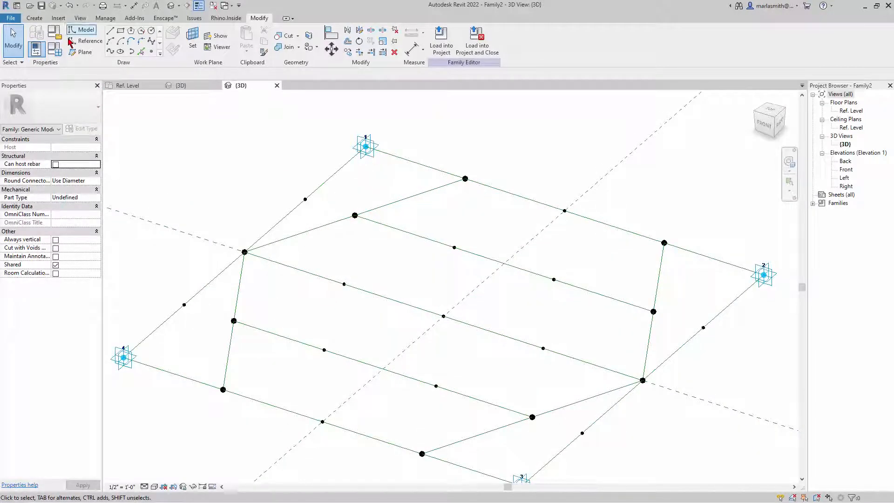
- Draw a vertical reference line about 2' long downward from the point nearer corner 1 on the inner line beside edge 1–2, hosted on that point
left_click(84, 41)
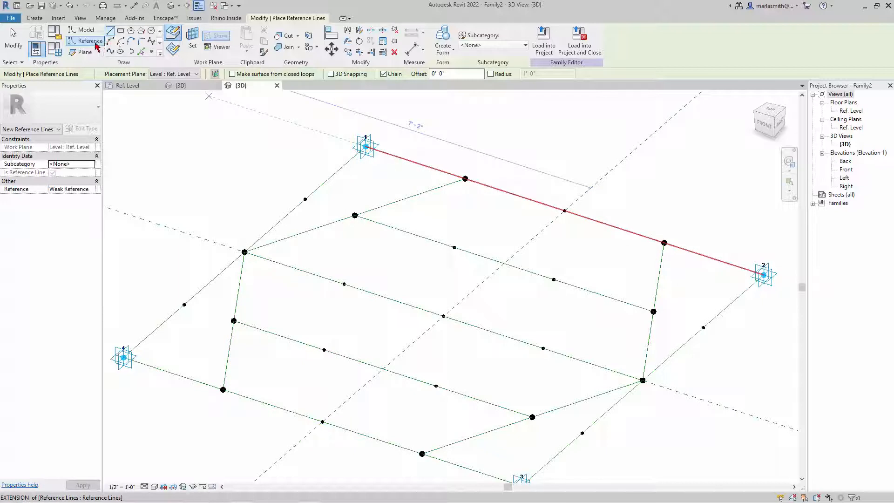
left_click(173, 54)
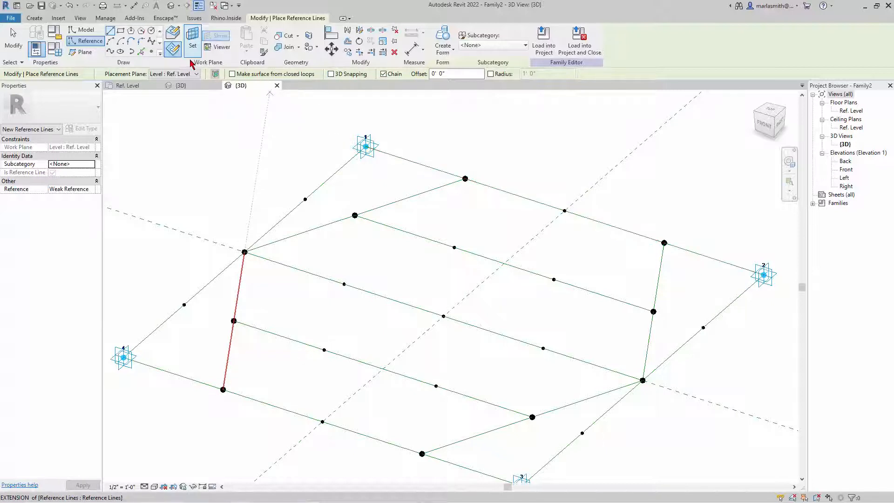
left_click(193, 42)
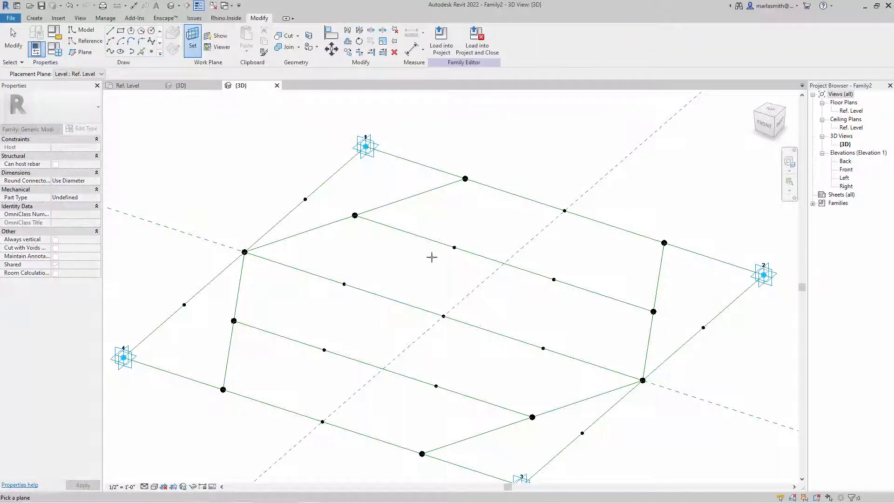
left_click(454, 255)
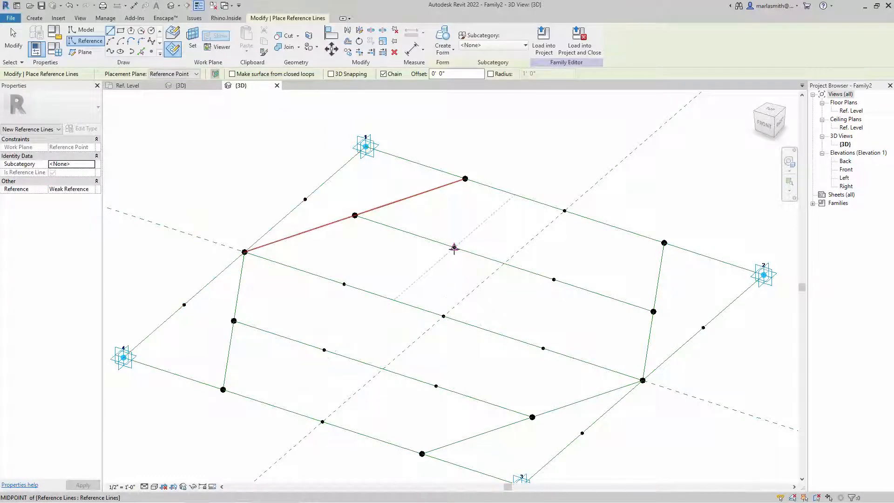
left_click(454, 247)
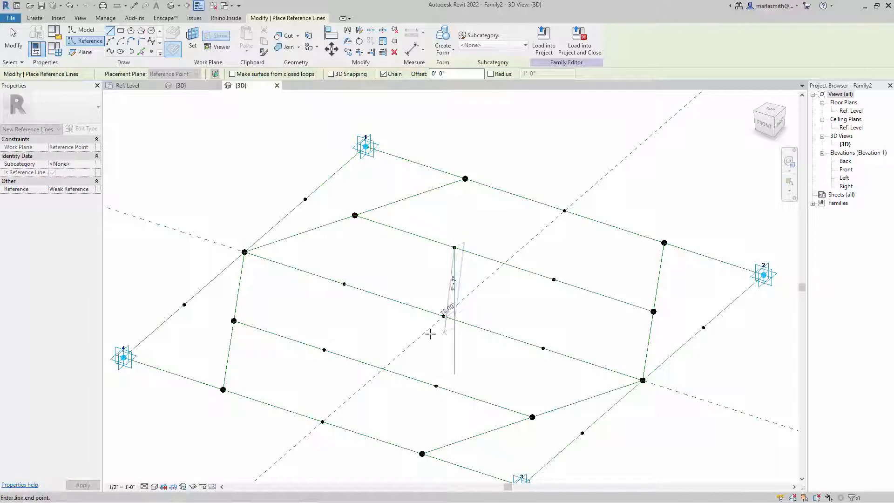
left_click(454, 347)
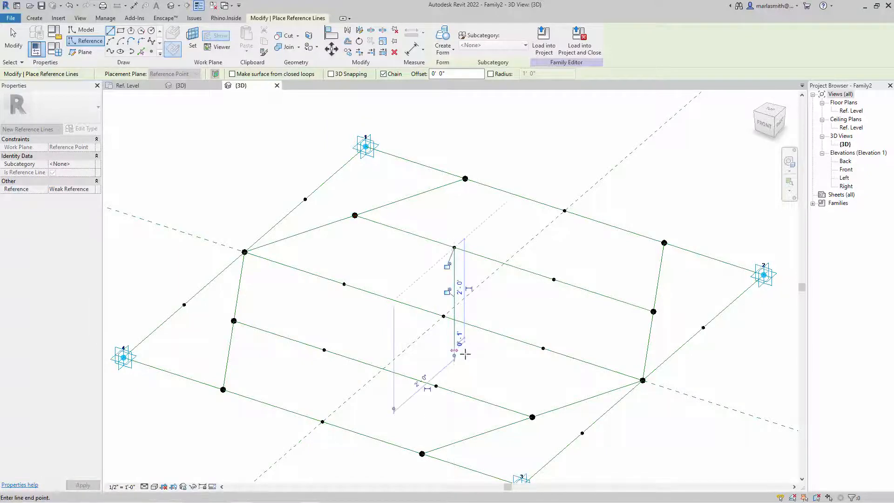
key("Escape")
key("Escape")
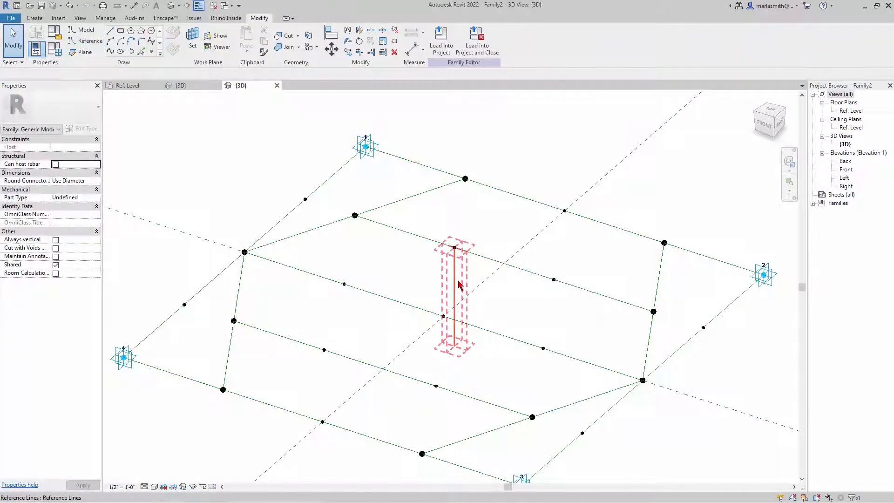
- Make the vertical reference line's length dimension permanent and label it with a new family type parameter named Offset 1
left_click(459, 285)
left_click(470, 290)
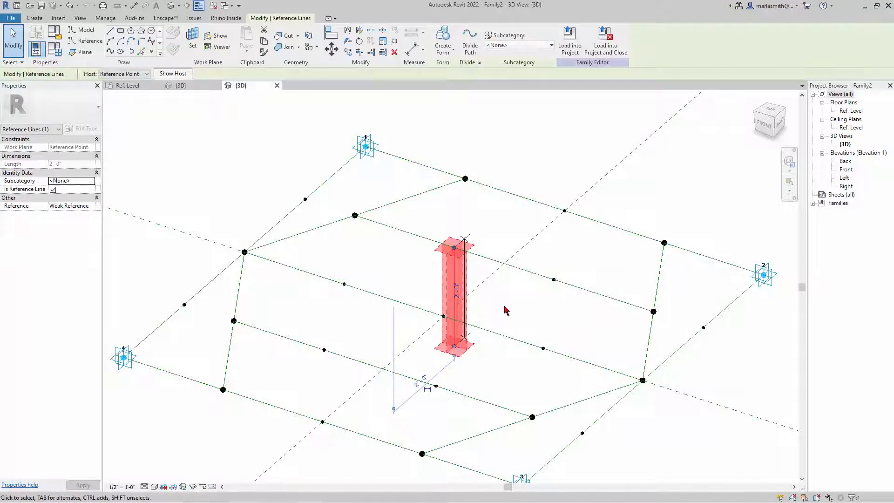
left_click(505, 309)
left_click(466, 269)
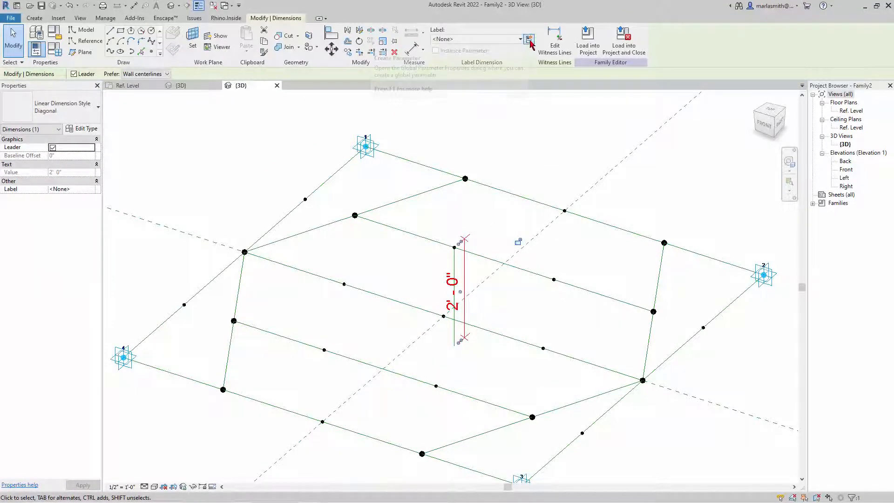
left_click(530, 40)
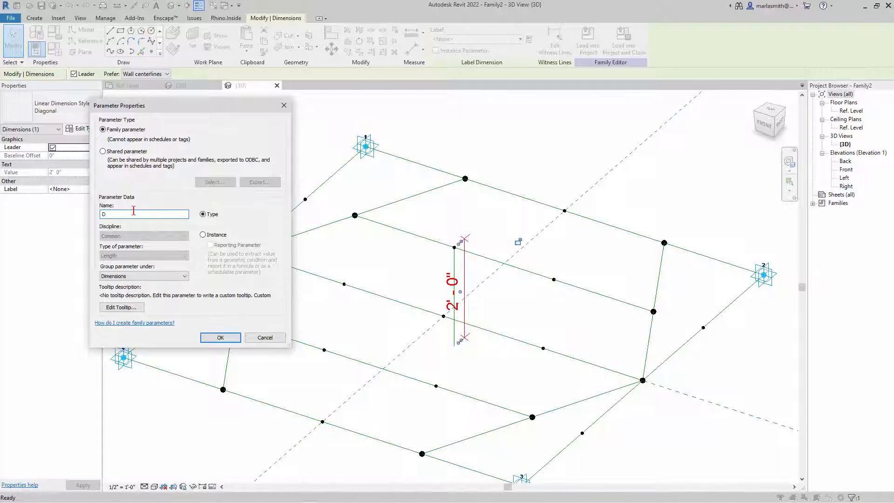
type("Offset 1")
key("Return")
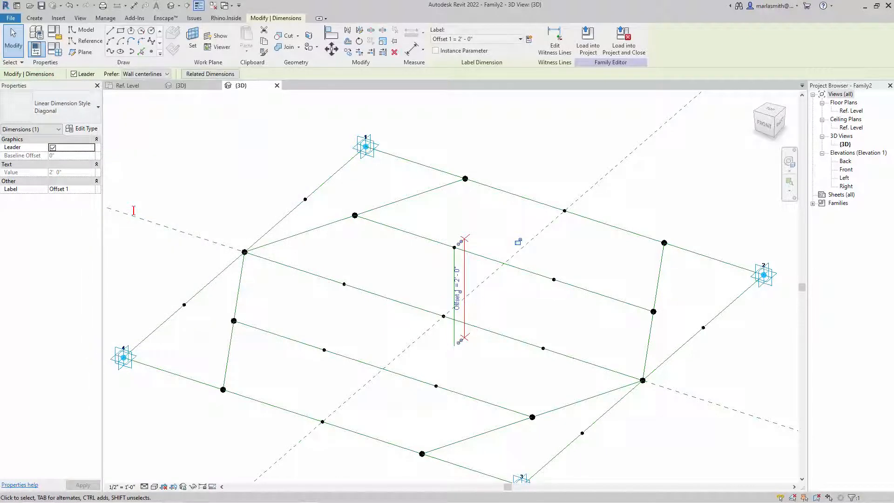
left_click(217, 170)
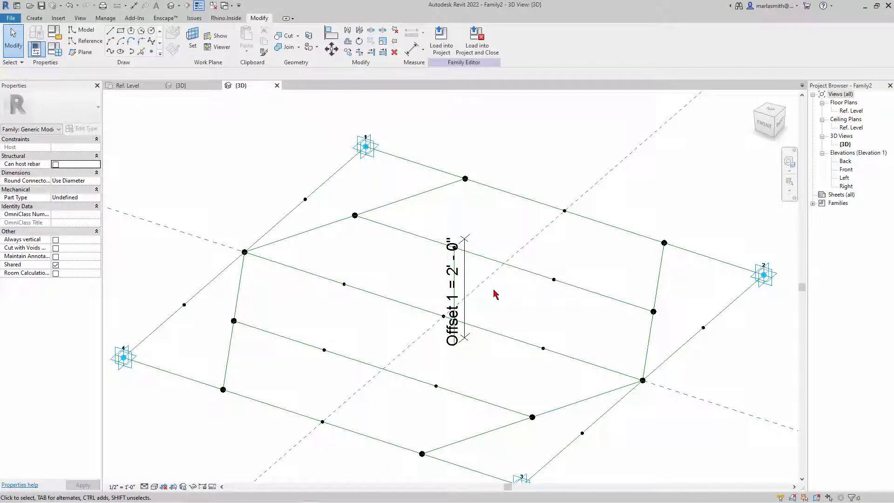
- Flex the Offset 1 parameter with 3' 0" and 4' 0" in the family types, and leave it at 1' 6"
left_click(58, 53)
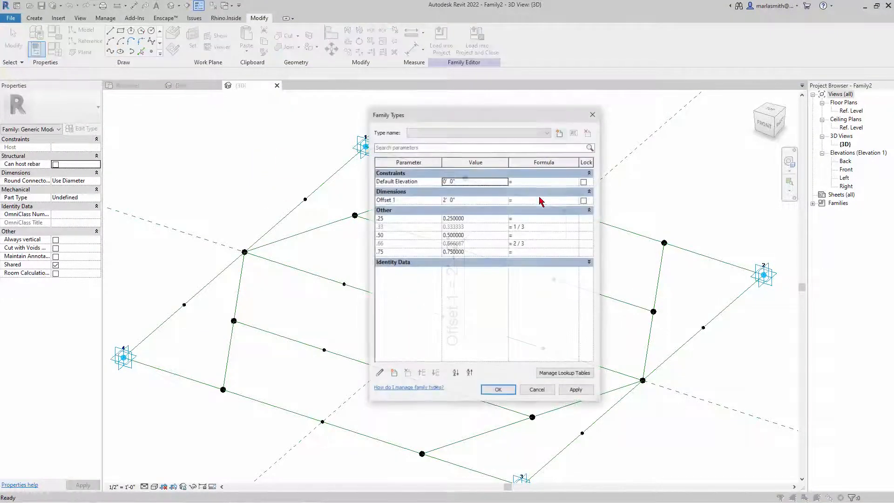
left_click_drag(528, 115, 530, 117)
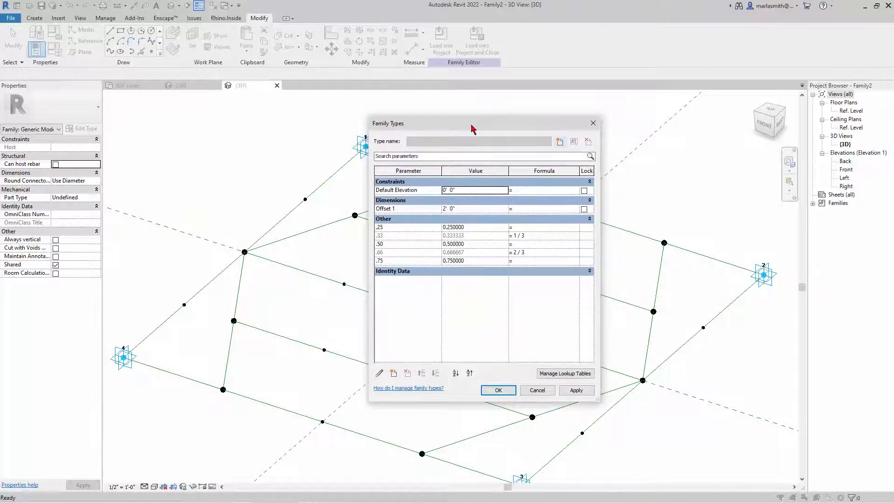
left_click_drag(471, 128, 684, 124)
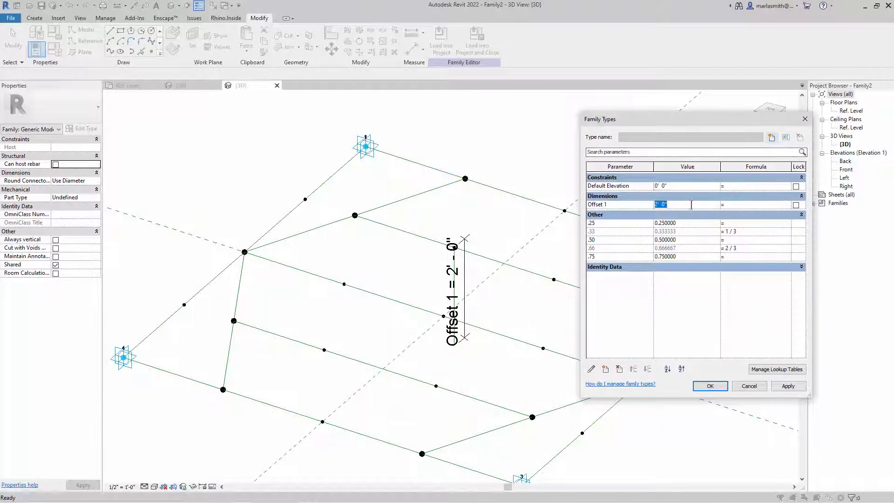
left_click(788, 386)
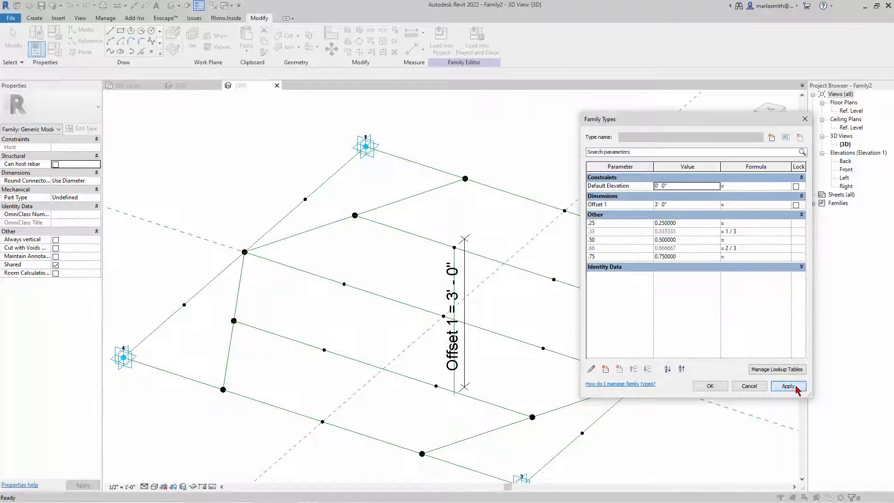
left_click(696, 207)
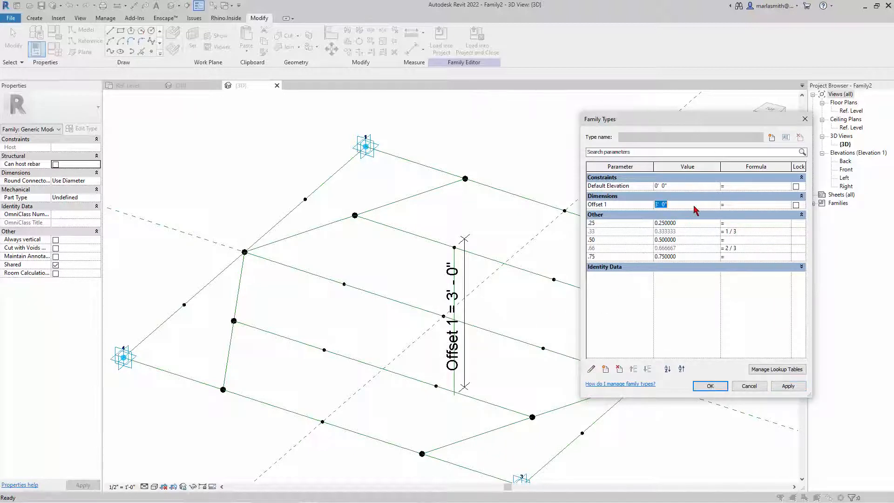
left_click(792, 388)
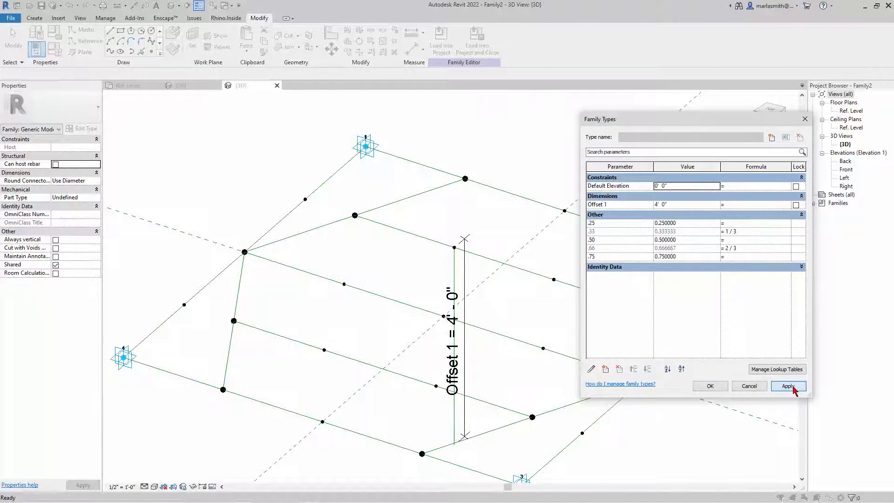
left_click(688, 208)
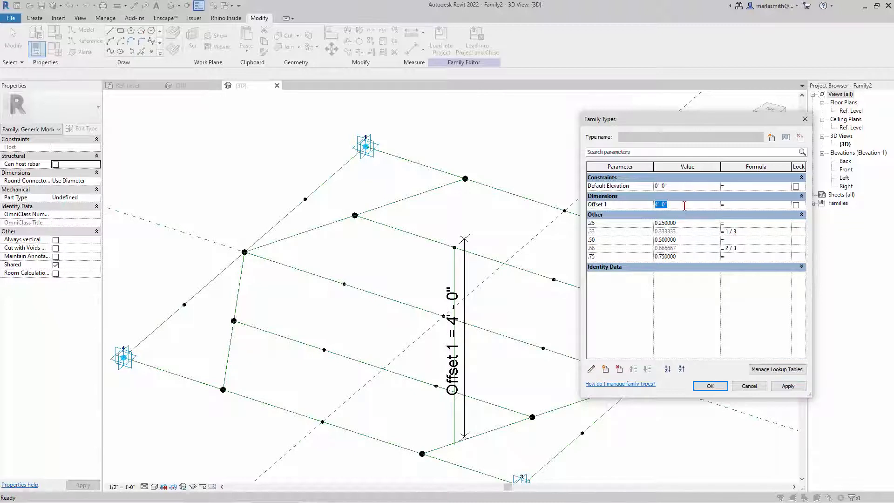
left_click(788, 386)
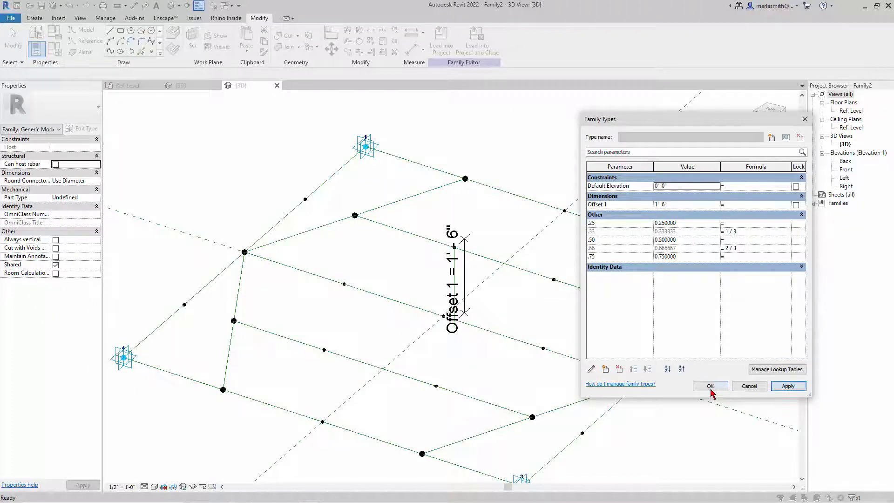
left_click(710, 386)
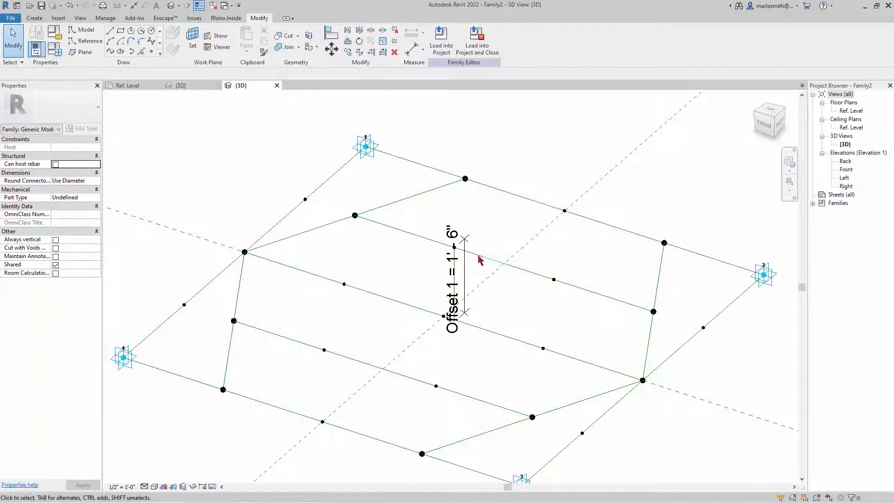
- Draw point-hosted vertical reference lines downward, about 1' 1" from the same inner line's other point and about 10" from the centre line's point nearest edge 2–3
middle_click_drag(489, 369, 473, 389, "shift")
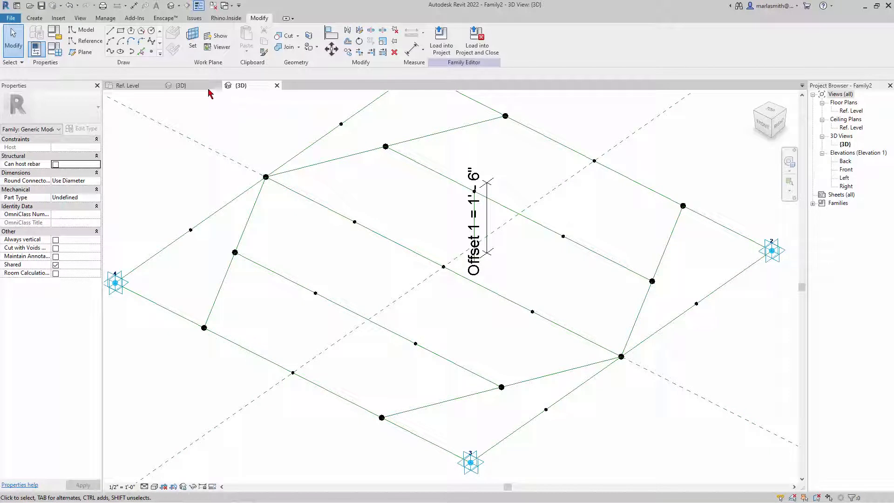
left_click(89, 42)
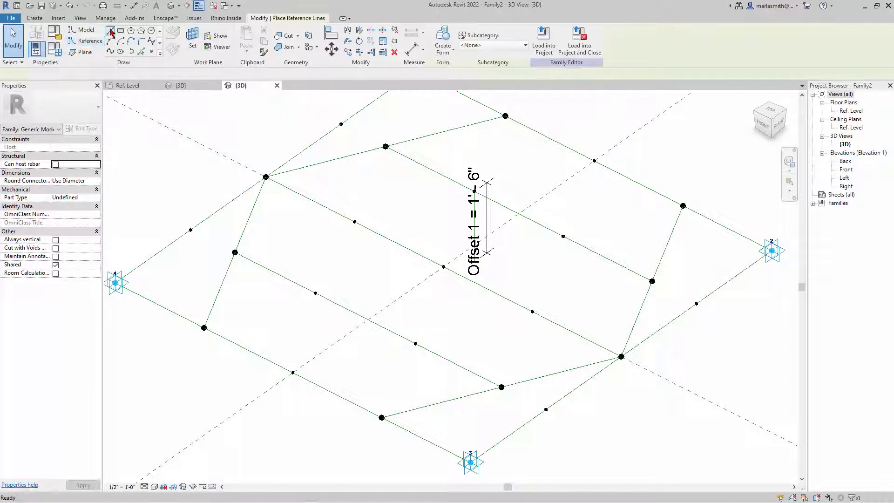
left_click(563, 237)
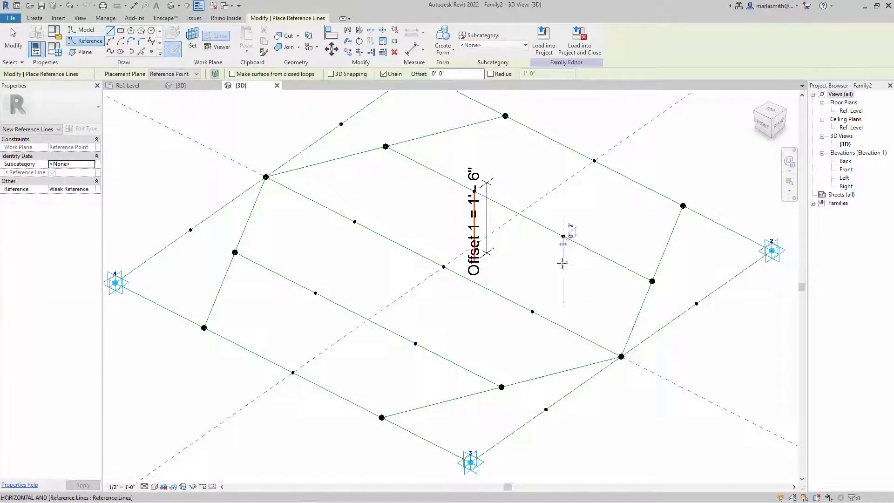
left_click(562, 287)
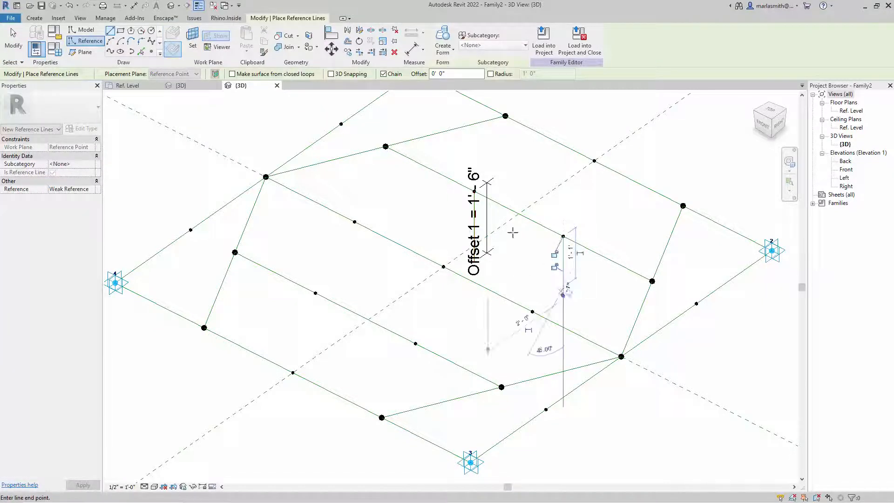
left_click(193, 39)
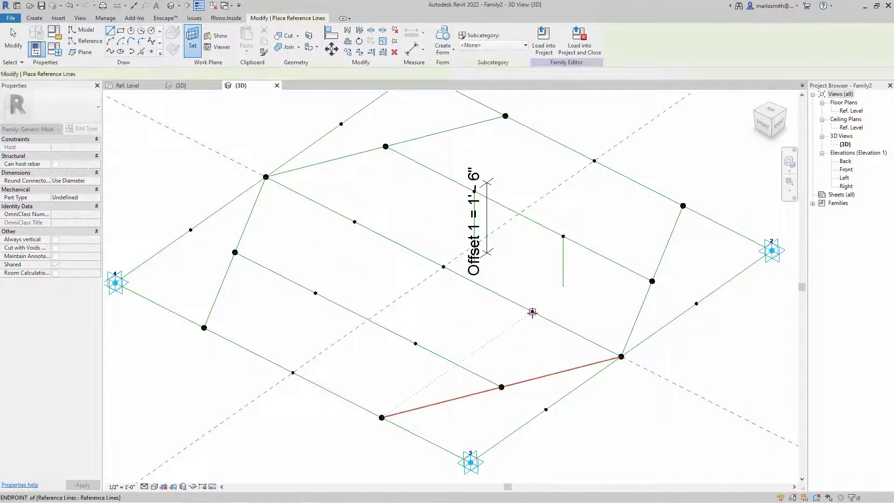
left_click(533, 312)
left_click(531, 351)
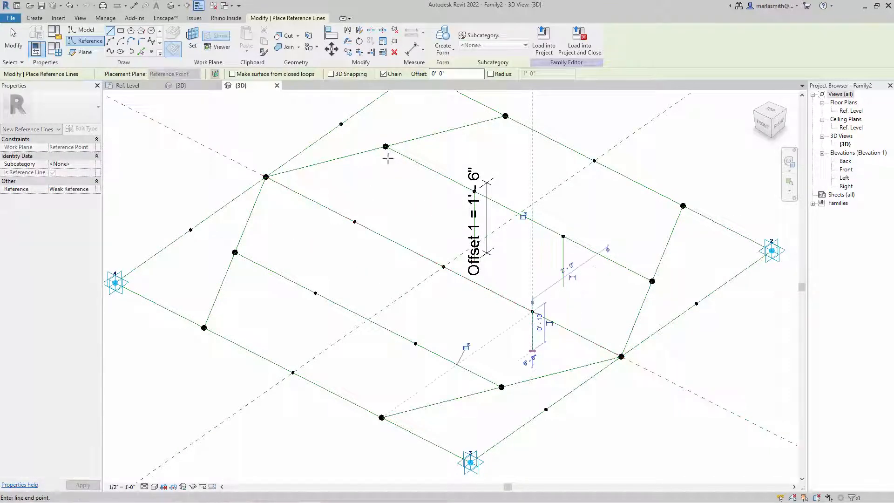
- Draw a vertical reference line about 9" long downward from the point nearer corner 3 on the inner line beside edge 3–4, hosted on that point
left_click(193, 39)
left_click(415, 344)
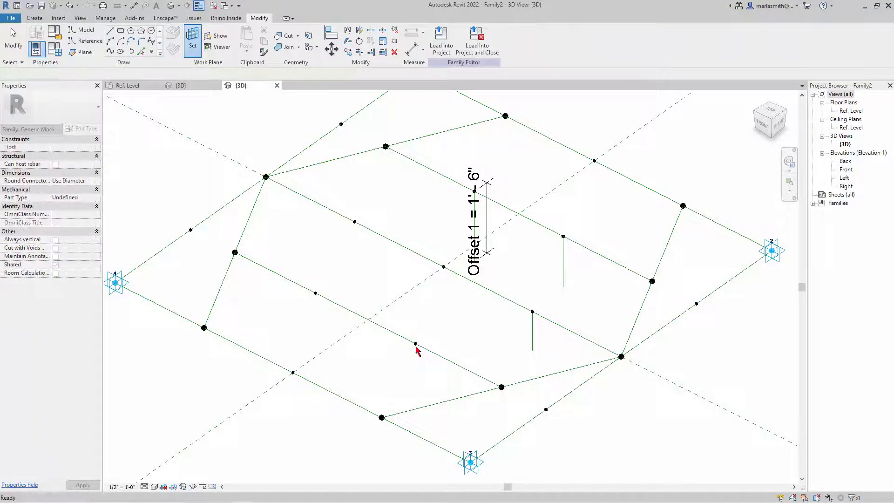
left_click(416, 344)
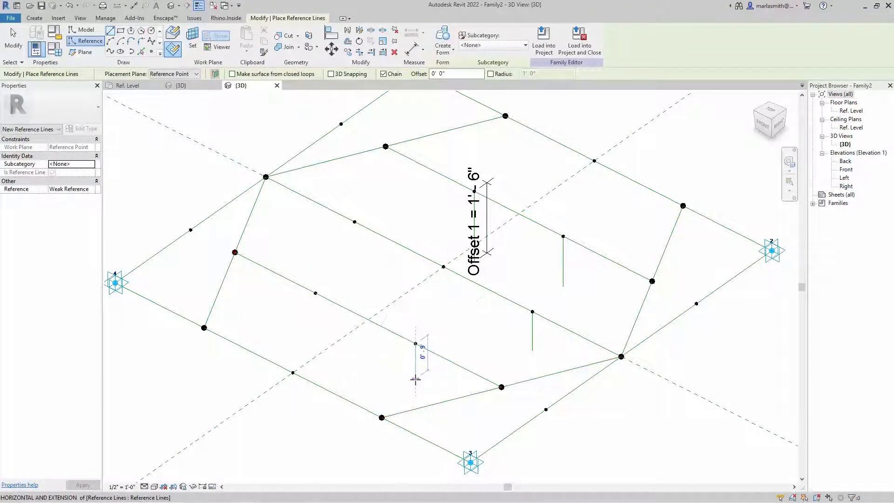
left_click(413, 378)
- Draw a vertical reference line about 1' 0" long downward from the point nearer corner 4 on the inner line beside edge 3–4, hosted on that point
left_click(193, 42)
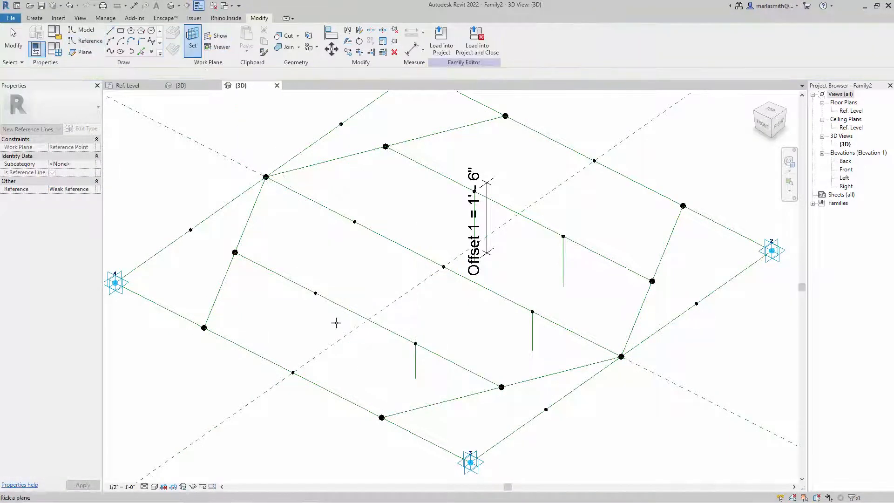
left_click(315, 294)
left_click(315, 294)
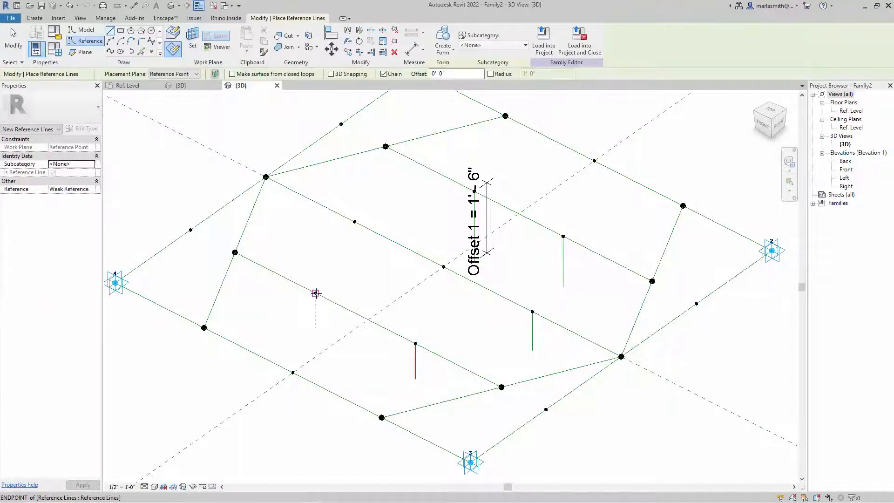
left_click(315, 336)
key("Escape")
key("Escape")
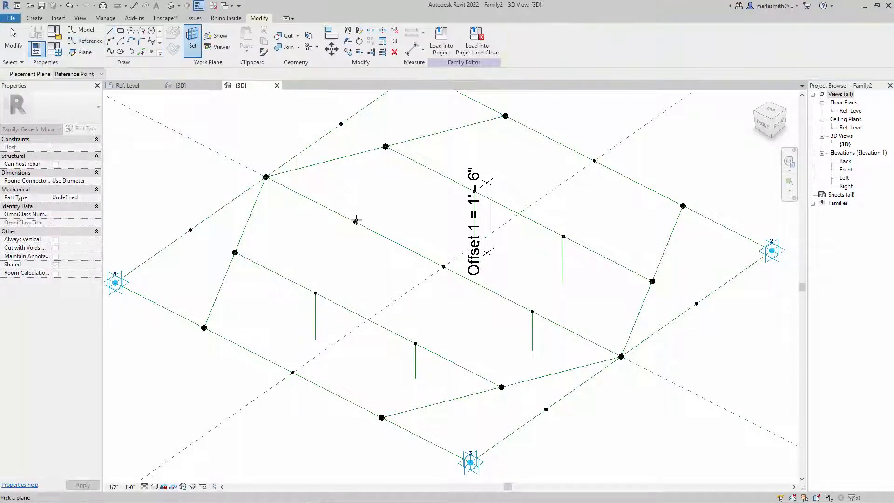
- Draw a point-hosted vertical reference line about 1' 1" long downward from the centre line's point nearest edge 4–1
left_click(355, 222)
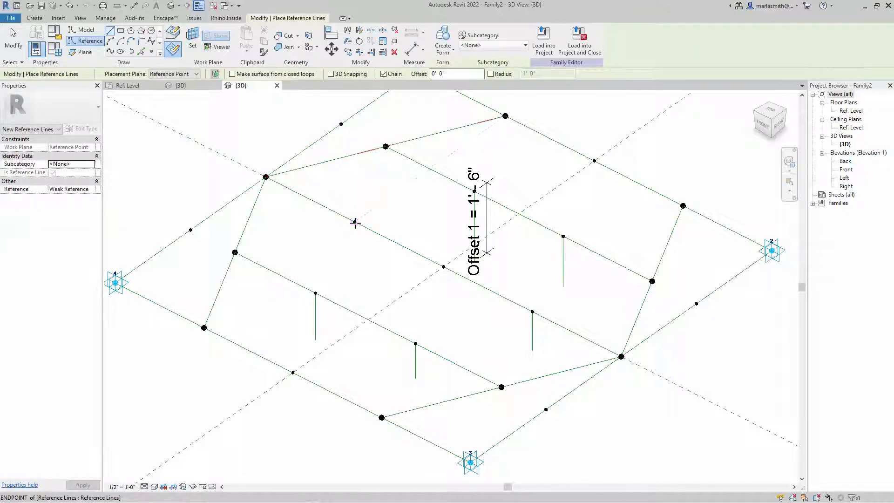
left_click(355, 222)
left_click(355, 272)
key("Escape")
key("Escape")
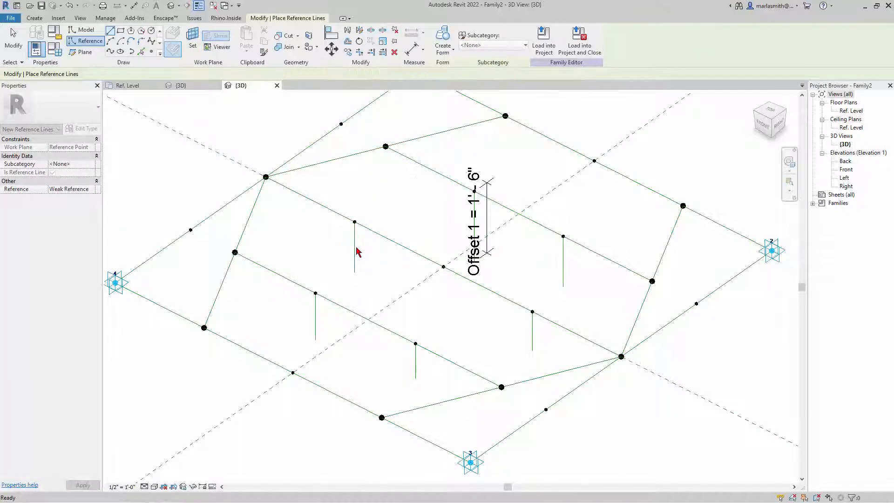
- Make the length dimensions permanent on the vertical lines nearest edge 4–1 and nearest corner 4
left_click(358, 252)
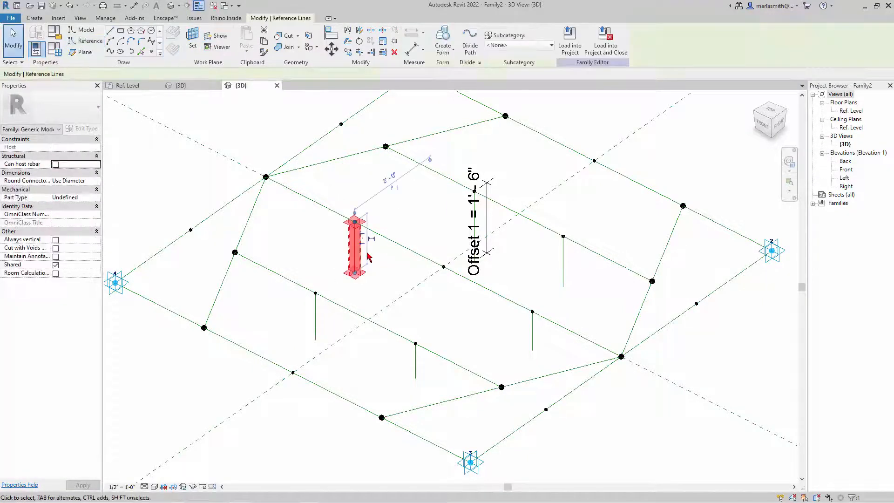
left_click(318, 326)
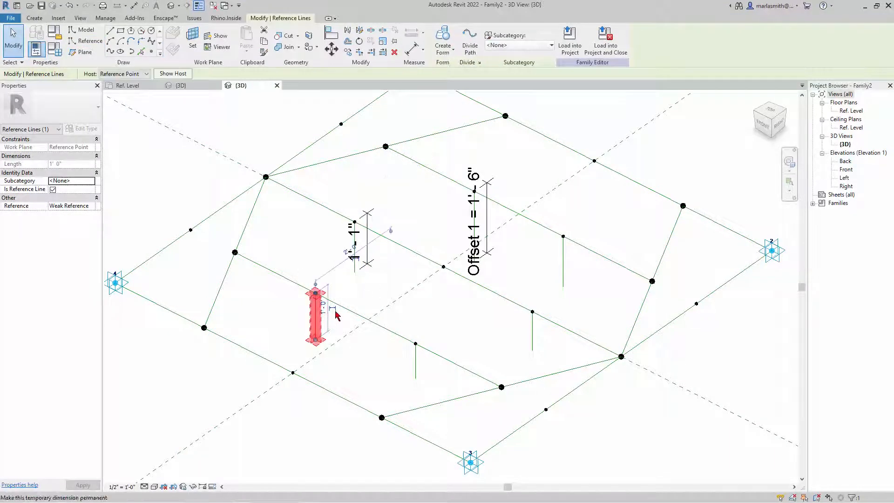
left_click(332, 308)
left_click(340, 305)
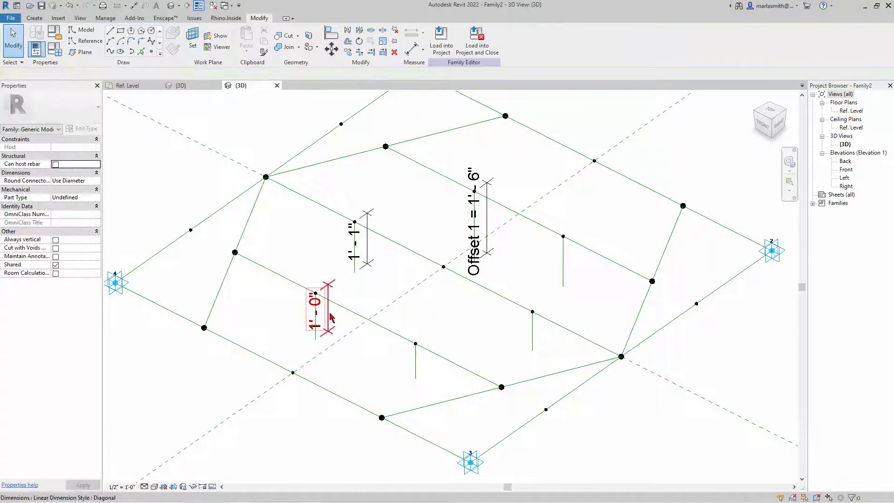
- Label the two unlabelled permanent length dimensions together with the Offset 1 parameter
left_click(367, 238, "ctrl")
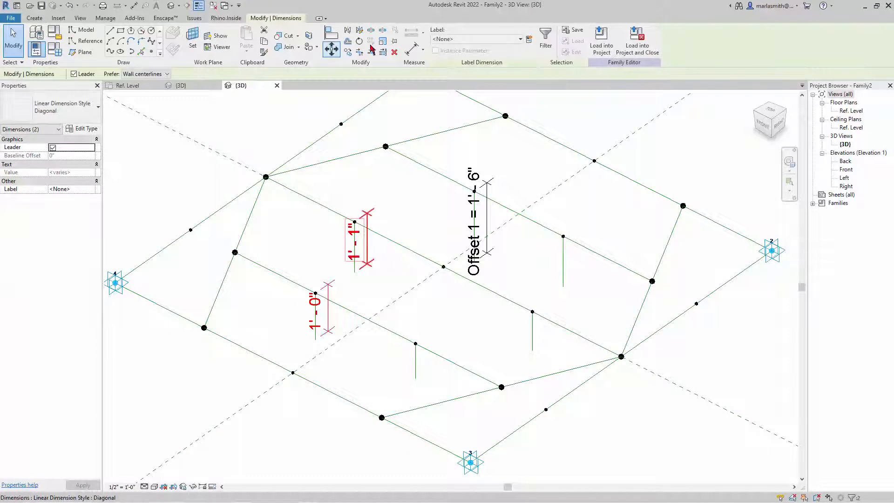
left_click(520, 40)
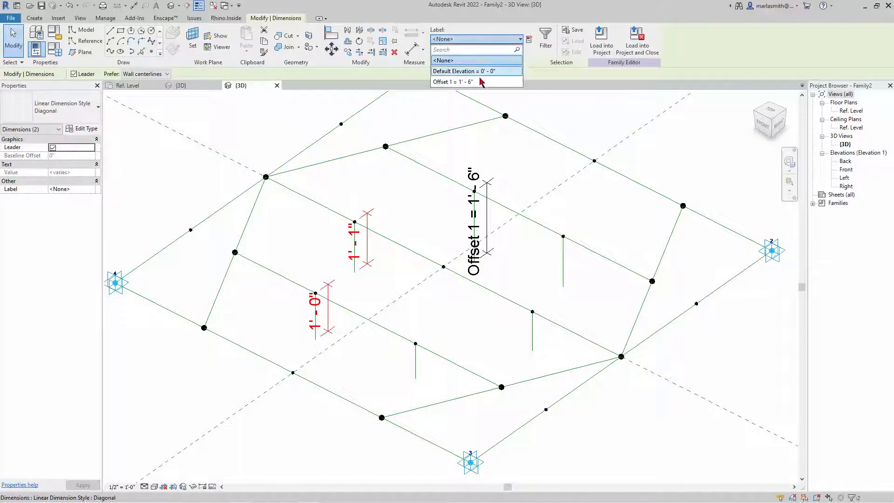
left_click(475, 82)
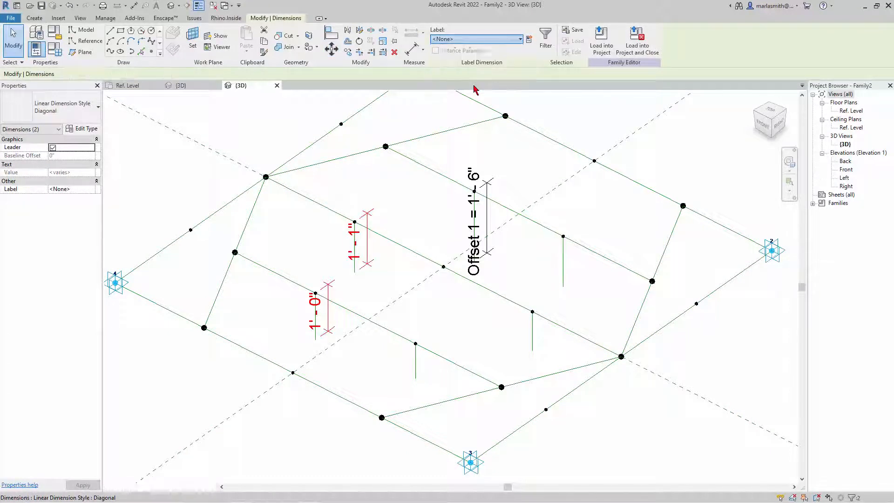
left_click(399, 185)
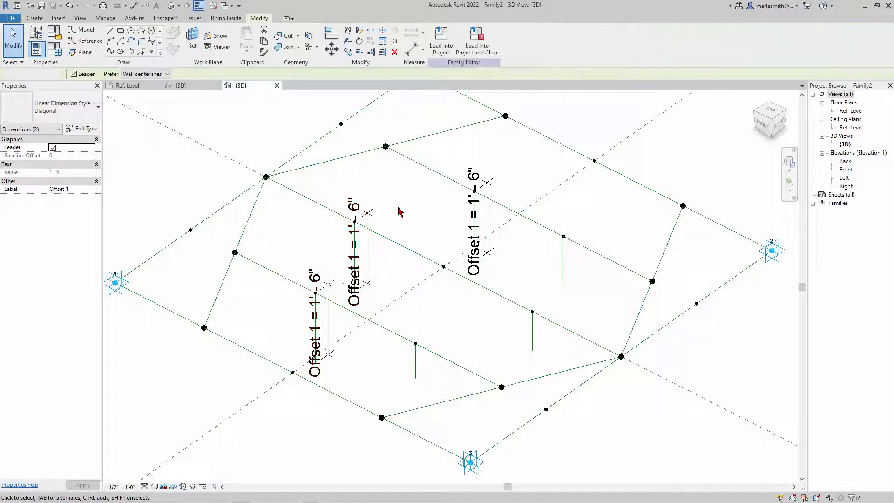
- Make the length dimensions permanent on the three remaining vertical reference lines, on the side of the grid towards edge 2–3
left_click(423, 373)
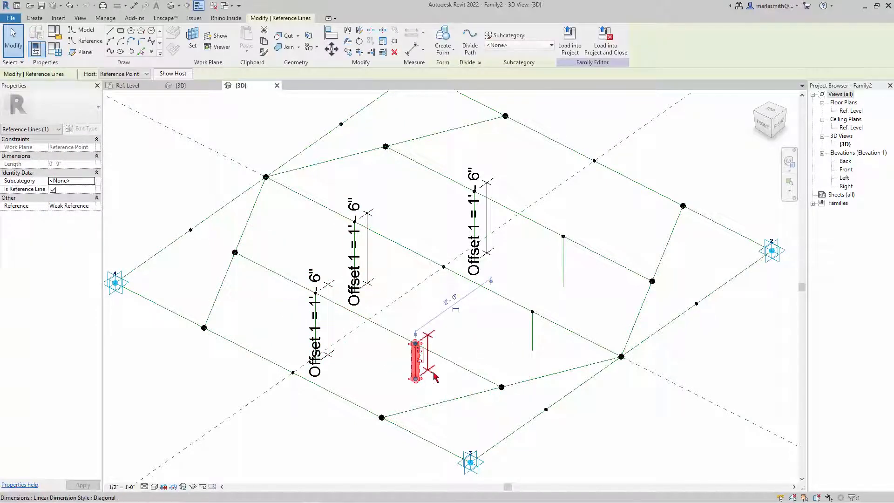
left_click(455, 334)
scroll(421, 364, "up", 3)
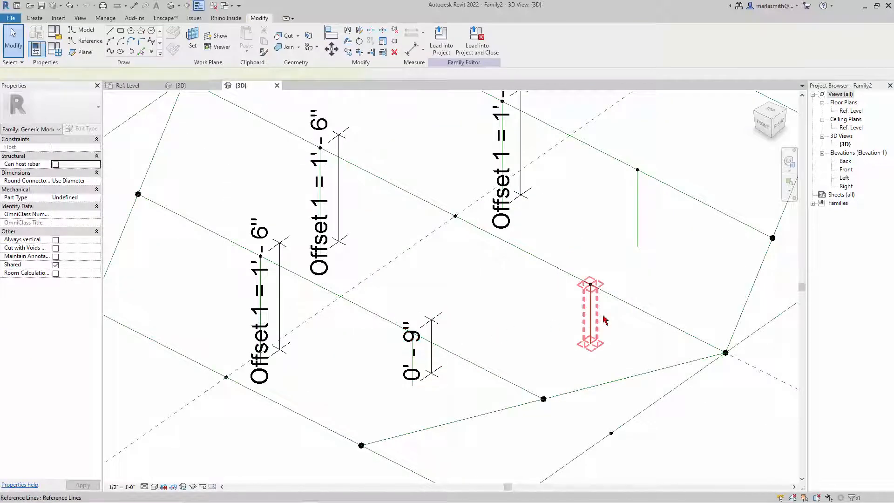
left_click(603, 315)
left_click(611, 311)
left_click(666, 250)
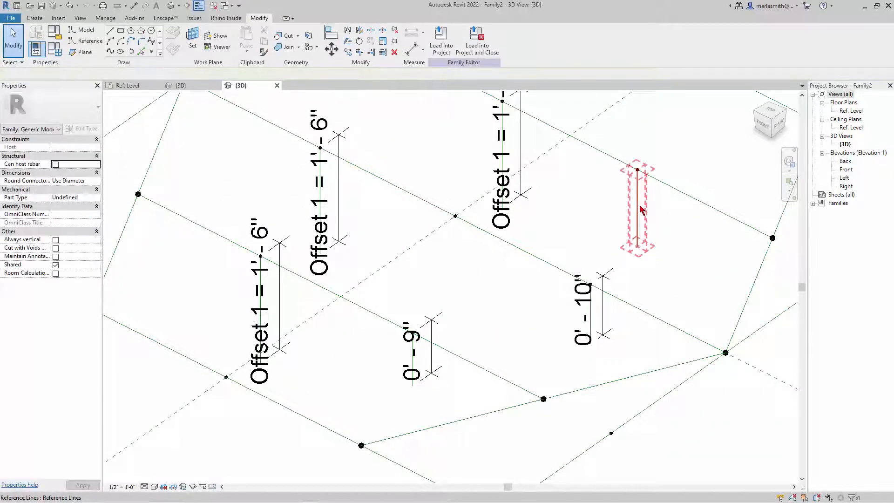
left_click(641, 209)
left_click(656, 204)
left_click(673, 223)
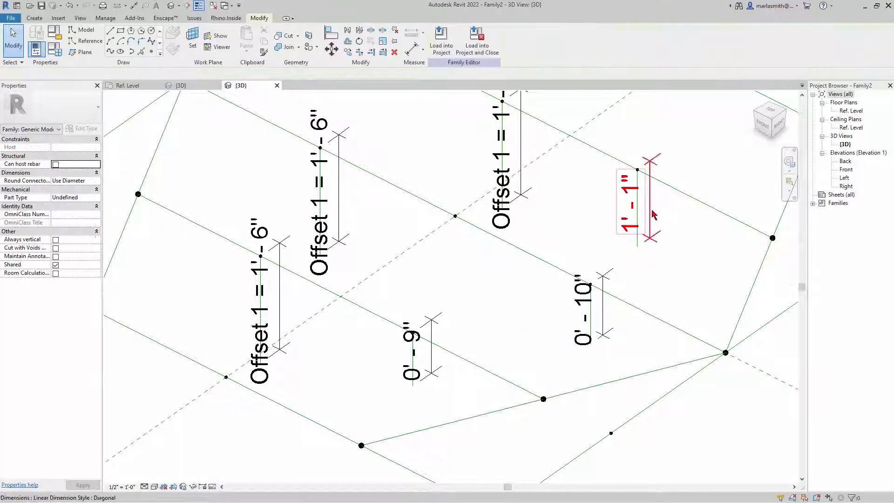
- Label the three length dimensions on the side towards edge 2–3 with the Offset 1 parameter
left_click(603, 314, "ctrl")
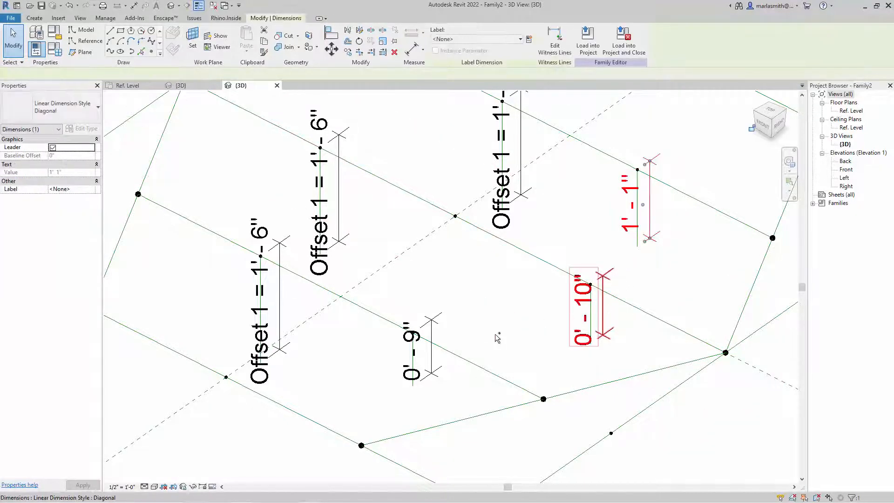
left_click(432, 341, "ctrl")
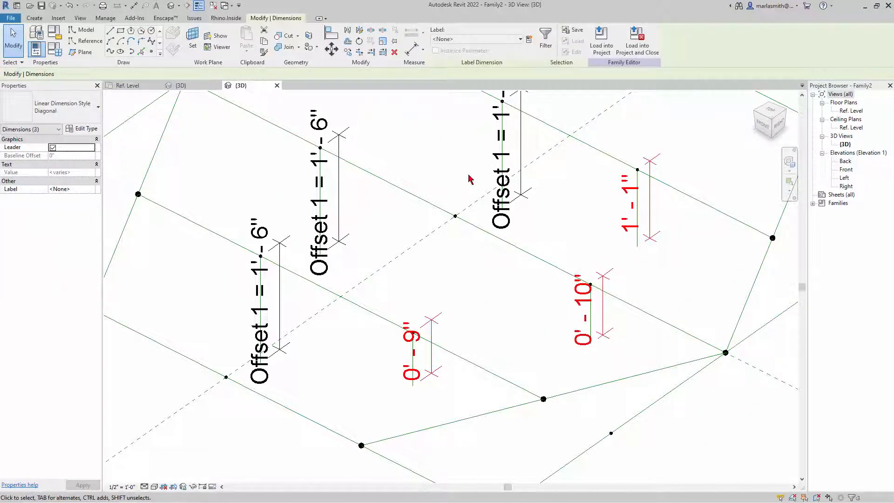
left_click(521, 40)
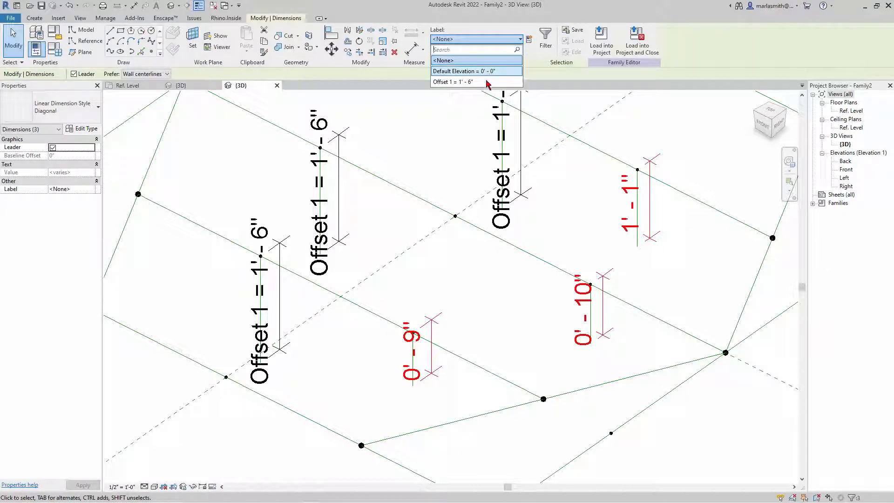
left_click(475, 81)
scroll(415, 249, "down", 6)
key("Escape")
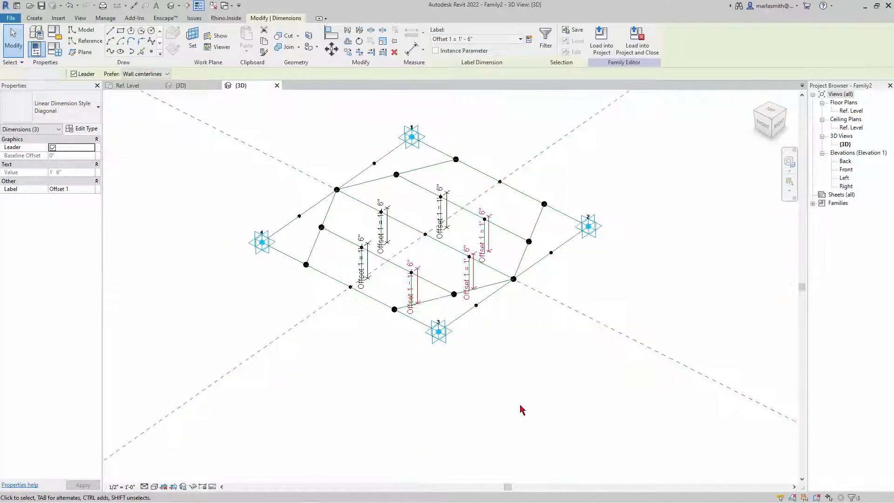
- Temporarily hide the whole dimensions category in the 3D view, using one of the Offset 1 dimensions
middle_click_drag(519, 409, 469, 371, "shift")
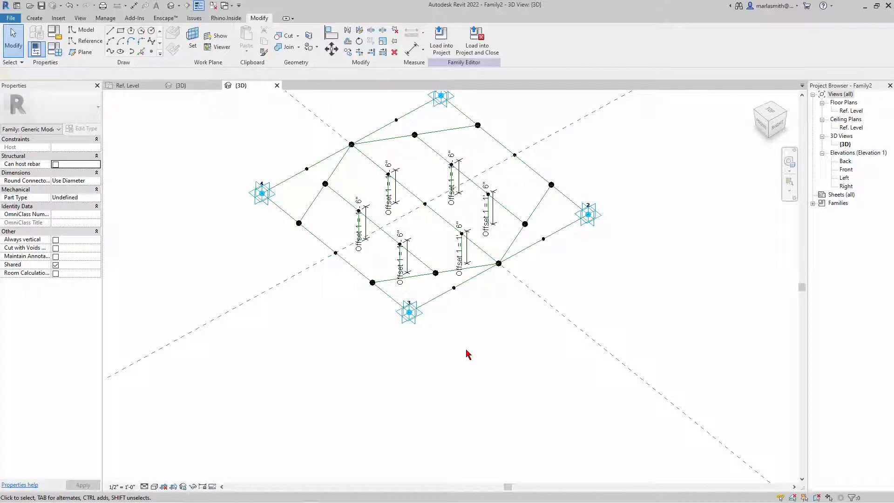
middle_click_drag(445, 177, 533, 179, "shift")
scroll(402, 188, "up", 2)
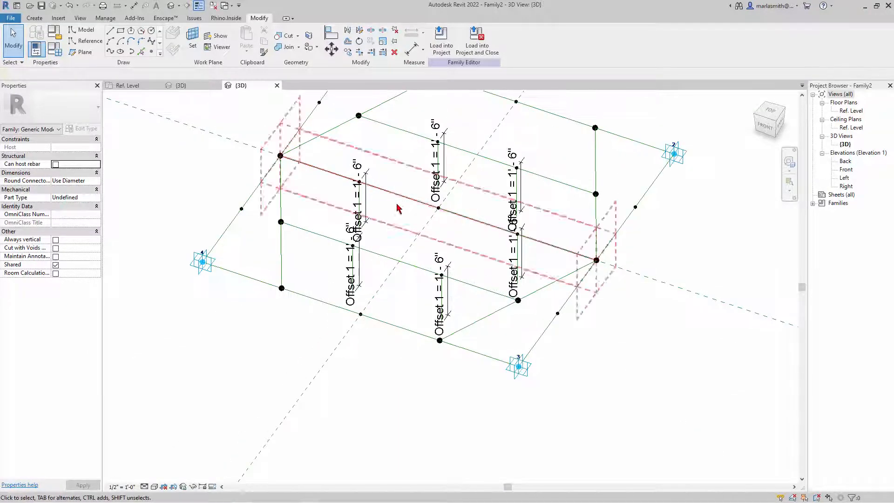
middle_click_drag(428, 252, 383, 242, "shift")
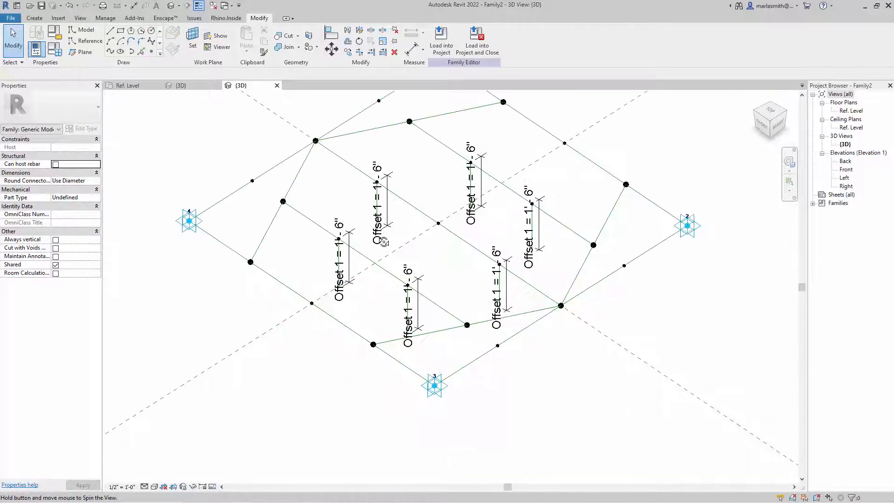
scroll(334, 202, "down", 3)
mouse_move(334, 202)
middle_mouse_down("shift")
mouse_move(355, 192)
mouse_move(337, 195)
middle_mouse_up("shift")
scroll(334, 256, "up", 6)
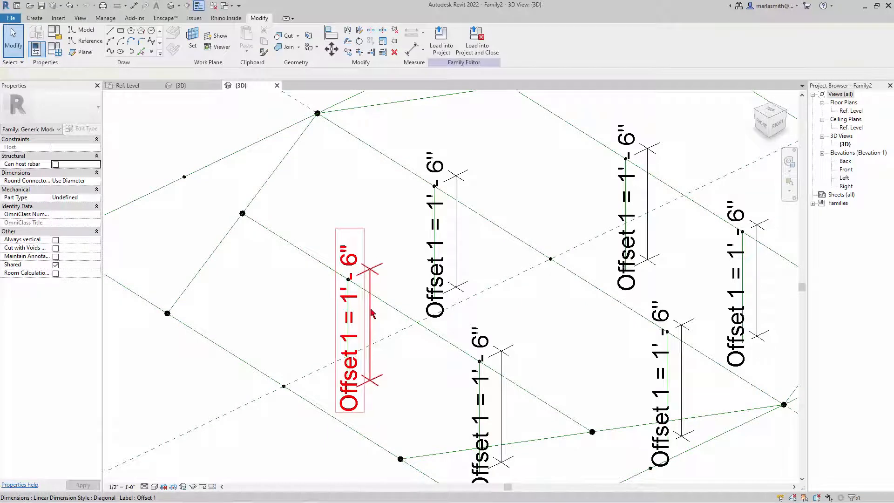
left_click(372, 313)
left_click(195, 486)
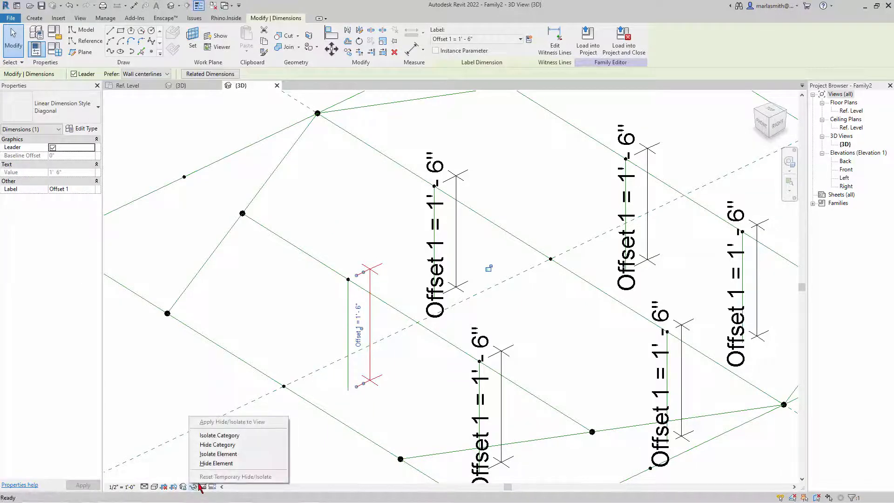
left_click(215, 445)
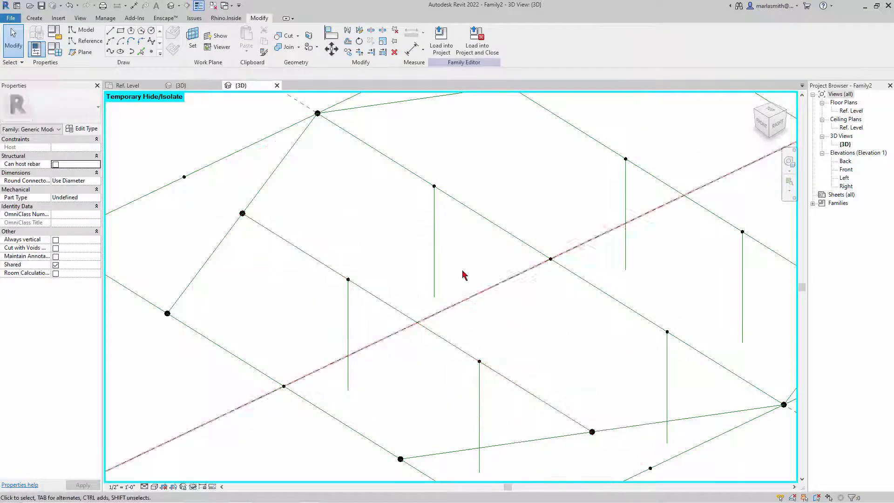
- With 3D Snapping on and Draw on Face, chain reference lines through the lower ends of three verticals, from the one nearest point 4 towards point 2
scroll(465, 256, "down", 3)
middle_click_drag(406, 412, 418, 395, "shift")
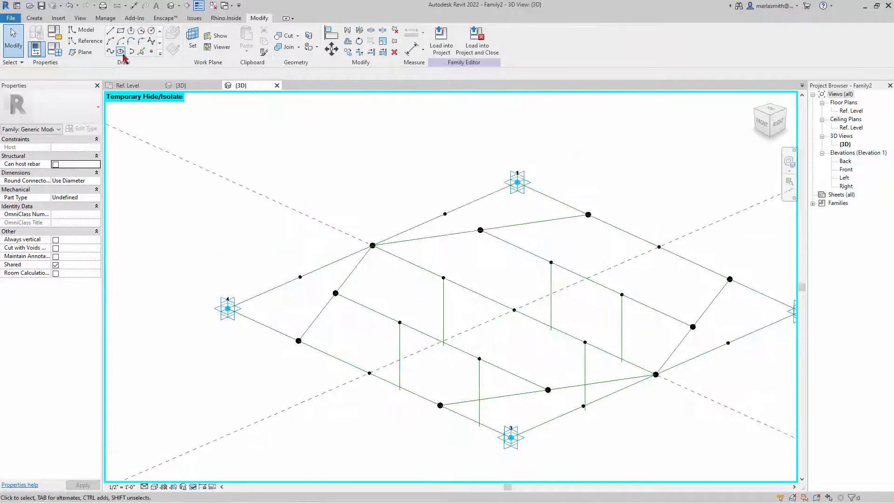
left_click(85, 41)
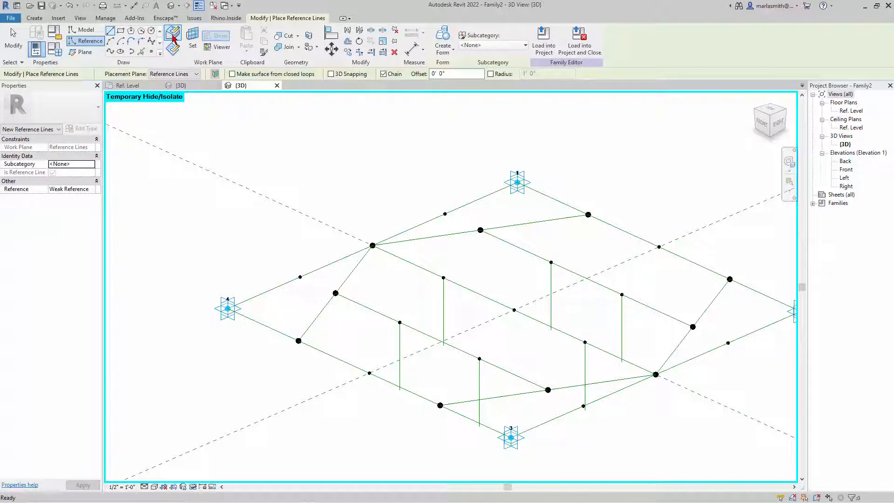
left_click(330, 75)
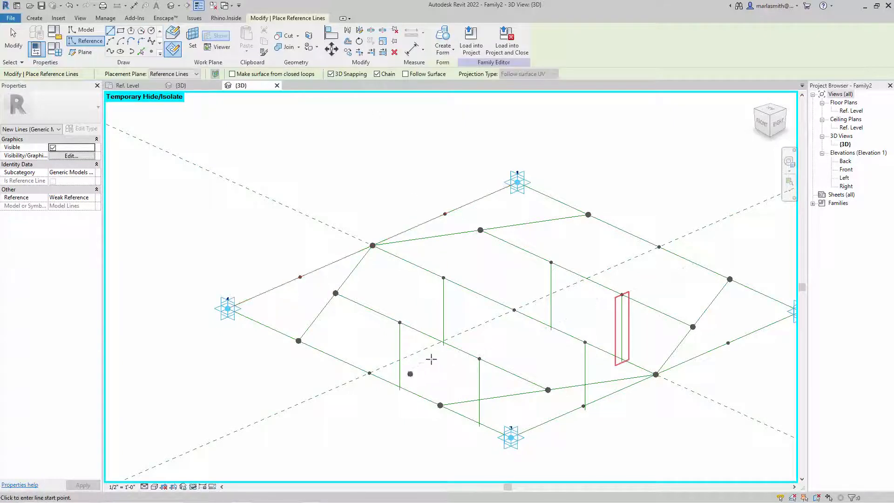
left_click(176, 35)
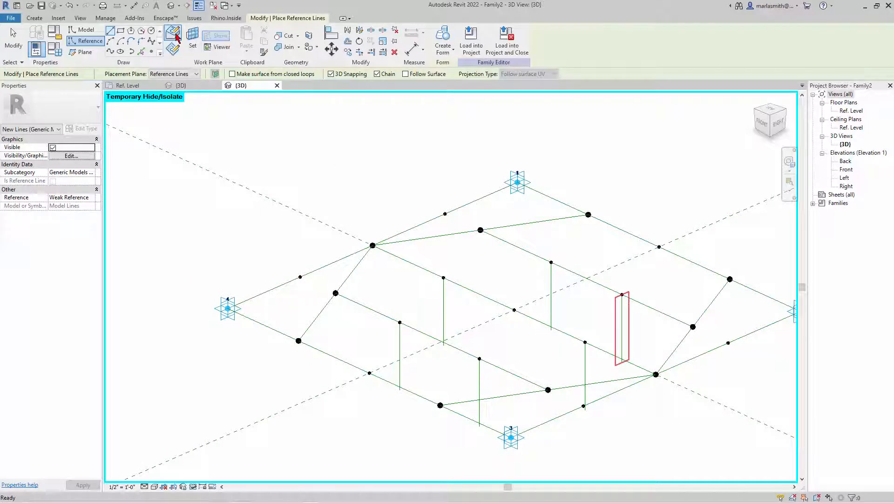
left_click(399, 390)
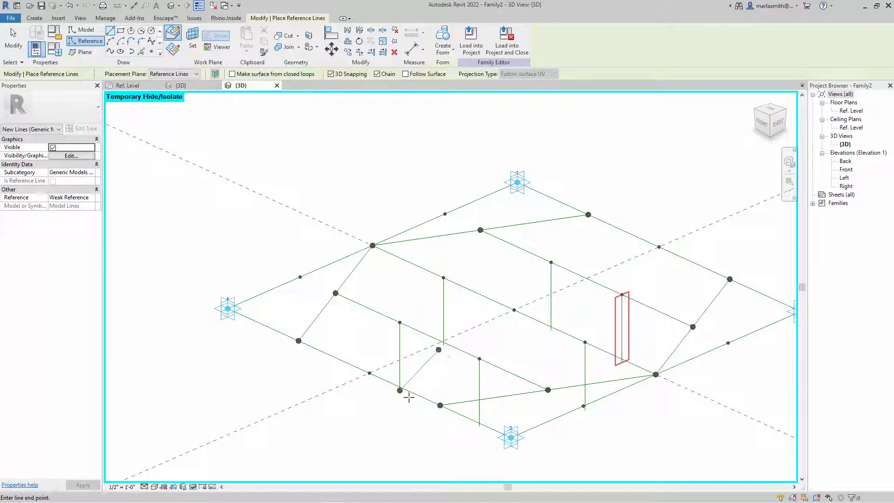
scroll(445, 351, "up", 2)
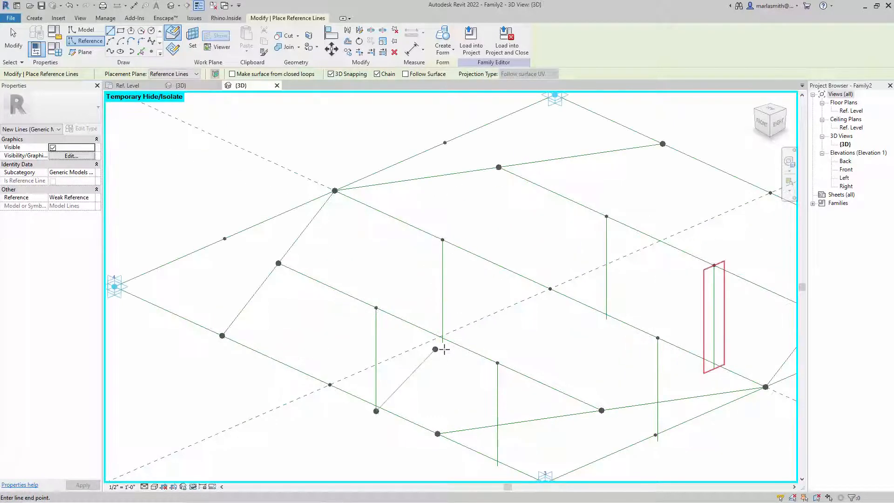
key("Escape")
left_click(442, 343)
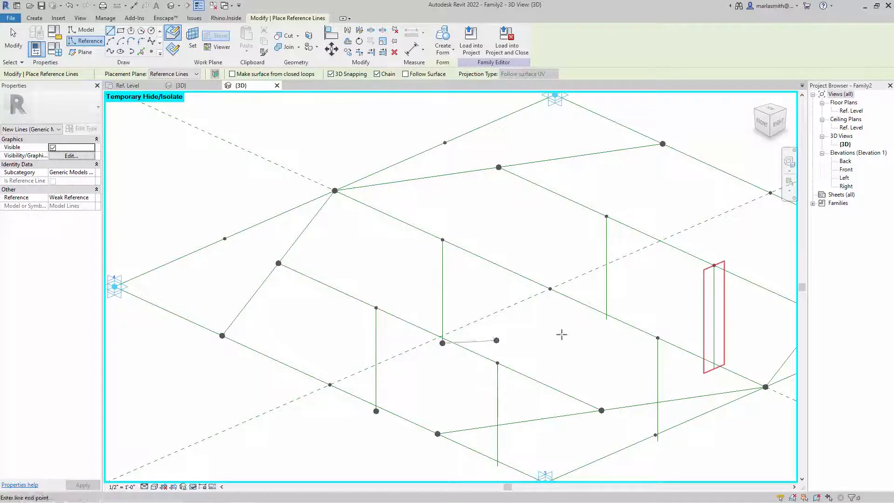
left_click(606, 320)
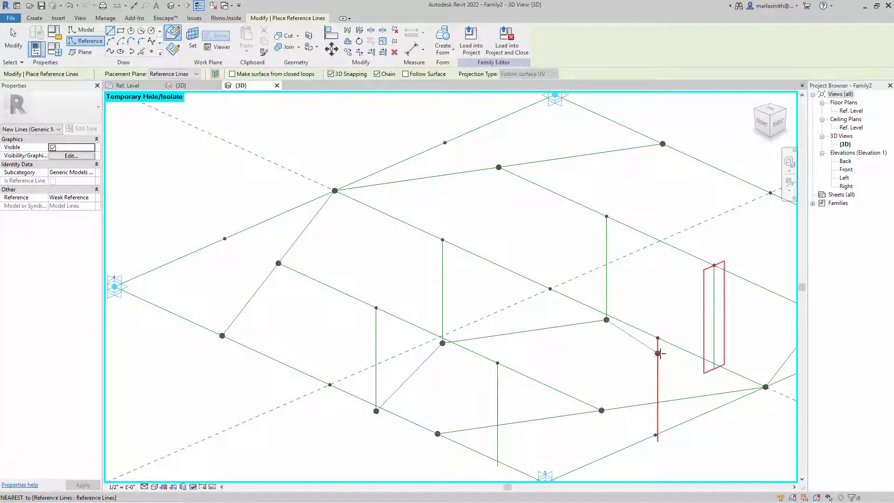
- Continue the reference line chain through the remaining three lower ends and close the hexagon at its starting vertical
scroll(640, 356, "down", 1)
scroll(700, 369, "up", 1)
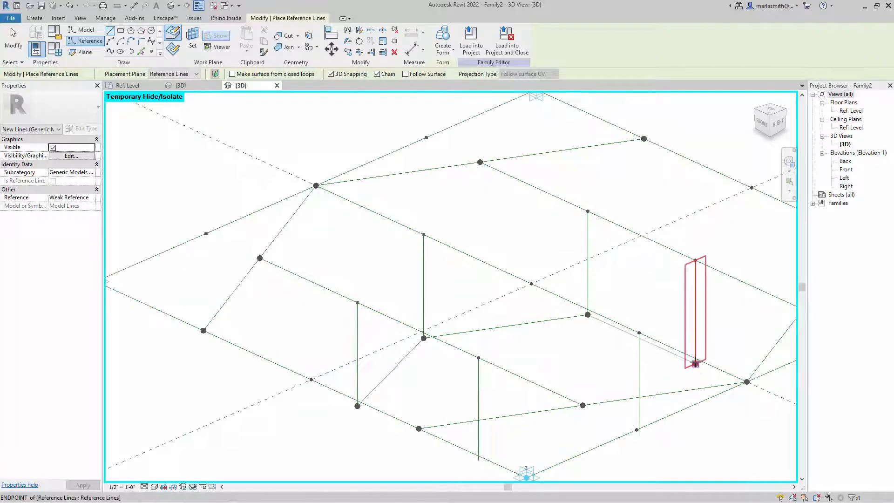
left_click(696, 364)
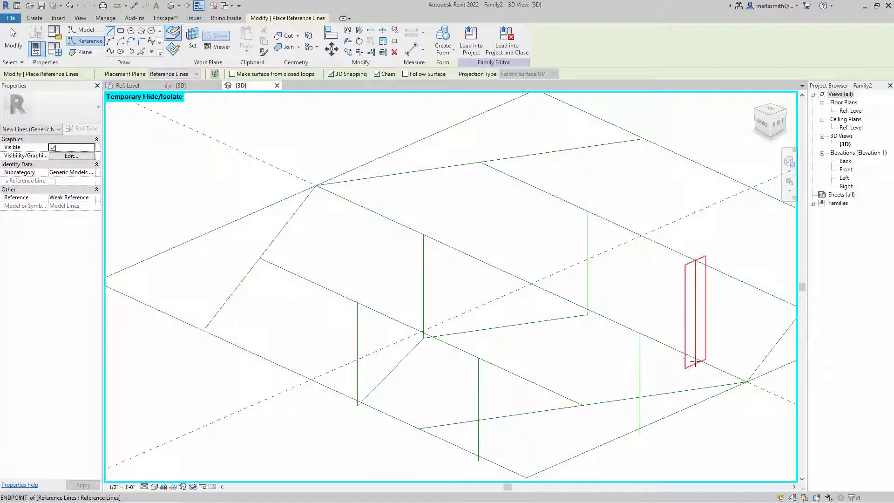
left_click(638, 435)
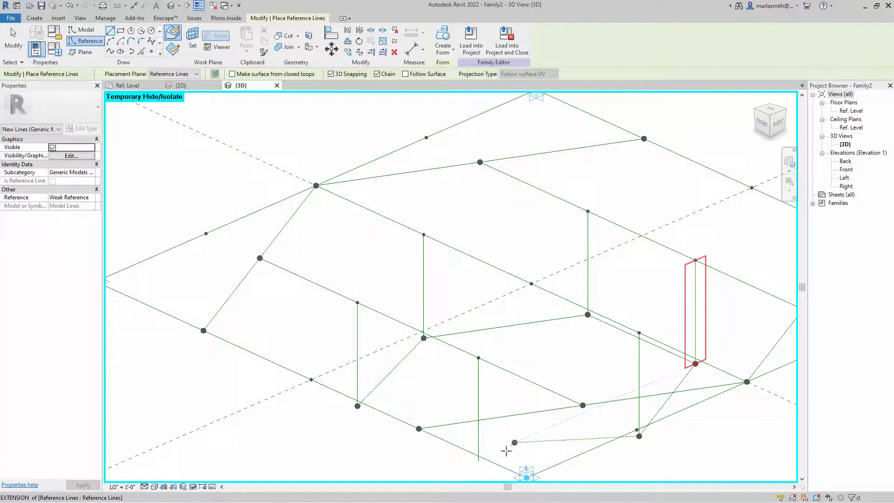
left_click(479, 461)
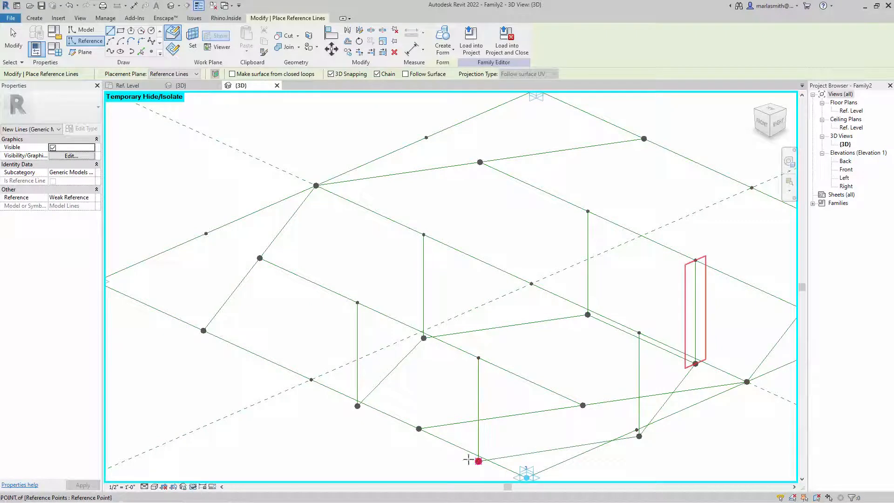
left_click(358, 406)
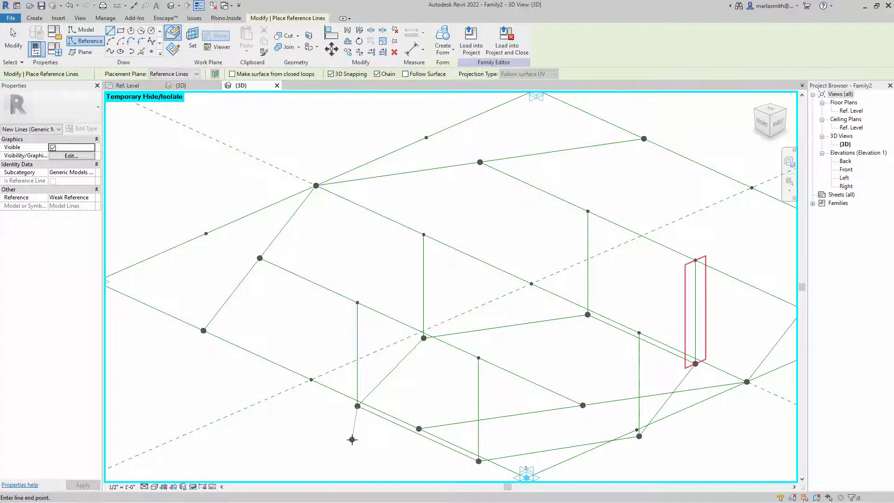
key("Escape")
key("Escape")
- Reset the temporary hide/isolate so the Offset 1 dimensions show again in the 3D view
scroll(351, 403, "down", 5)
middle_click_drag(351, 404, 290, 313, "shift")
left_click(203, 486)
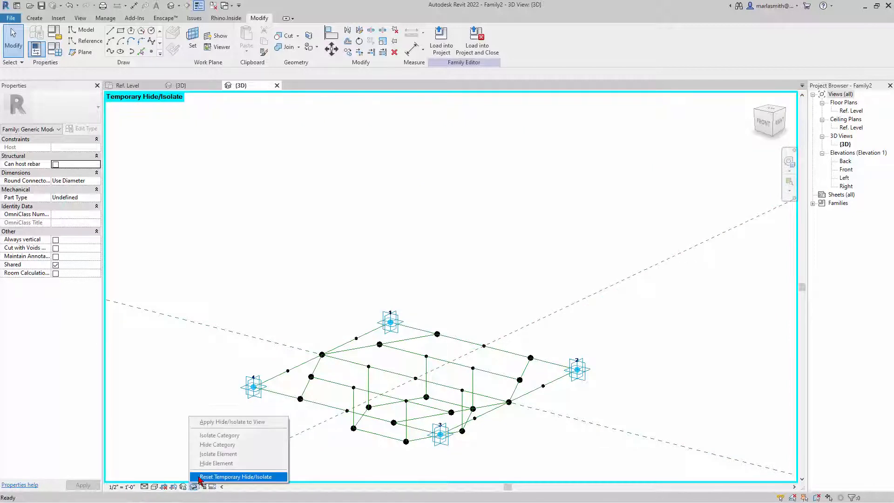
left_click(243, 477)
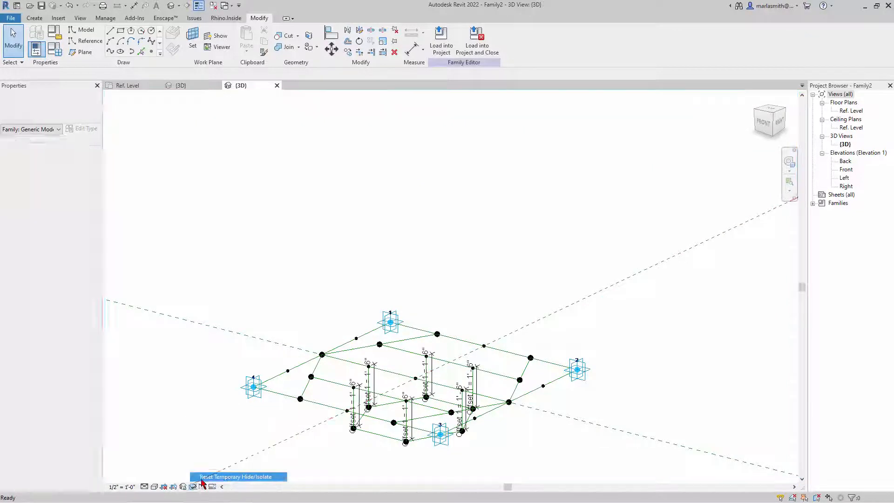
- Set the Offset 1 family parameter to 2' 0" and apply it
left_click(61, 50)
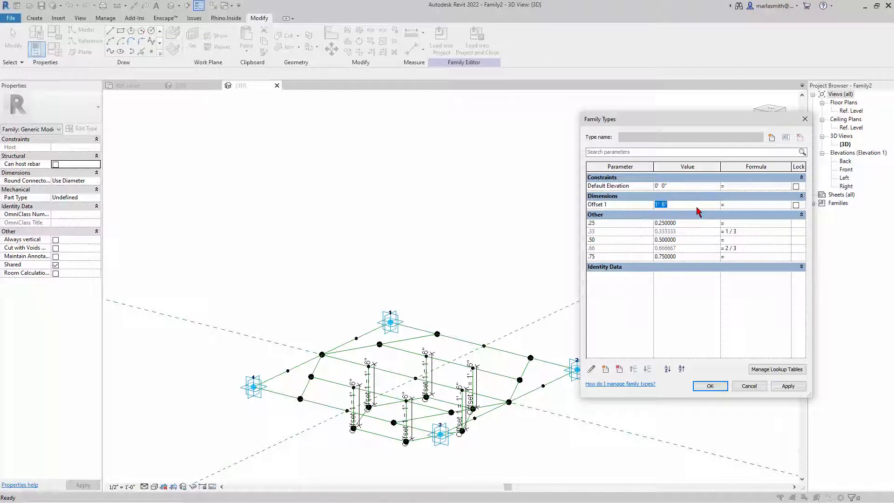
left_click(788, 386)
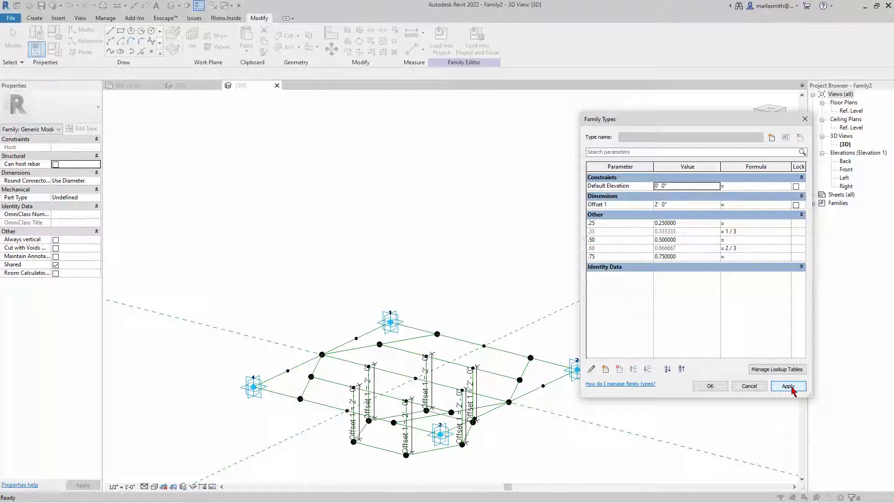
left_click(711, 386)
- Try raising adaptive point 1 straight up to test how the rig flexes
middle_click_drag(449, 286, 445, 343, "shift")
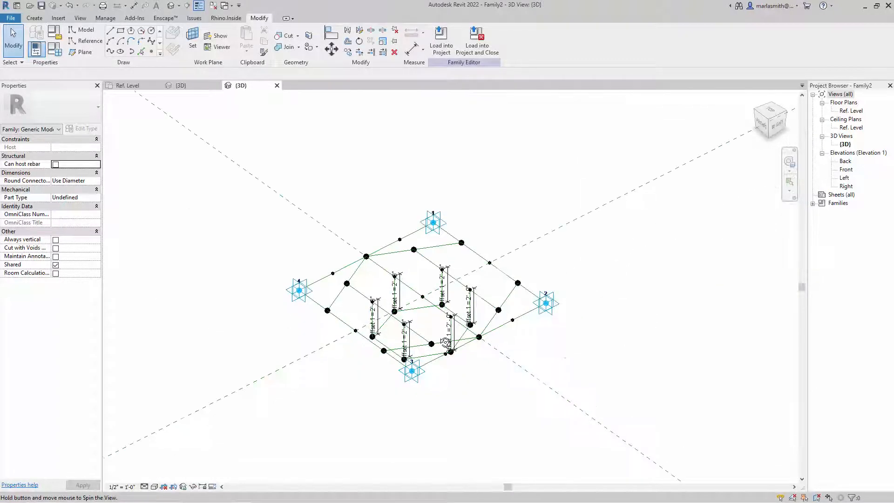
left_click(433, 232)
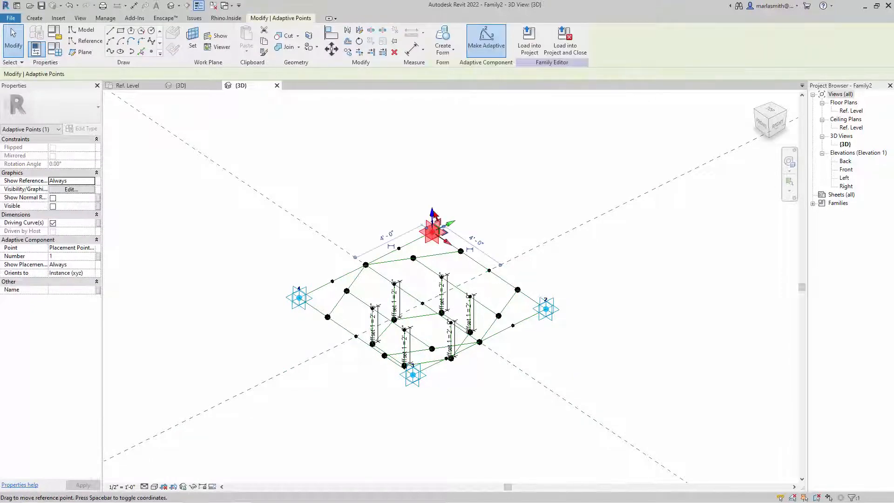
left_click_drag(432, 231, 432, 140)
left_click(533, 193)
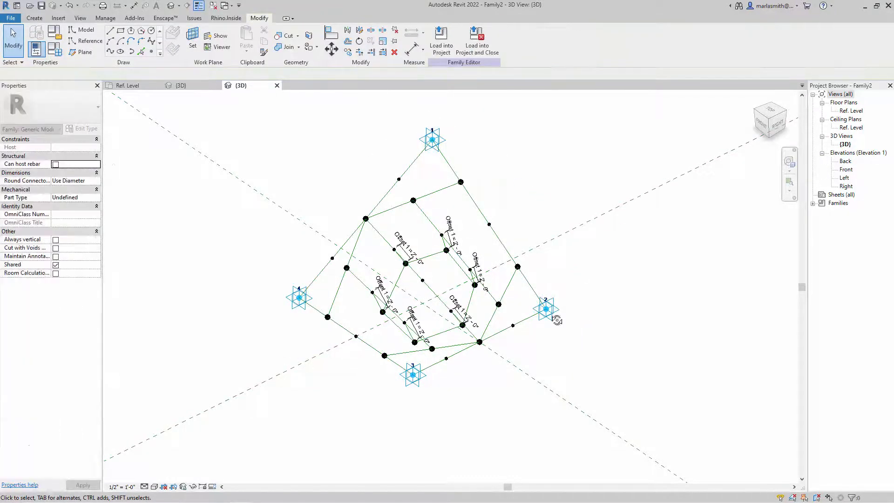
middle_click_drag(557, 320, 545, 159, "shift")
middle_click_drag(583, 290, 375, 210, "shift")
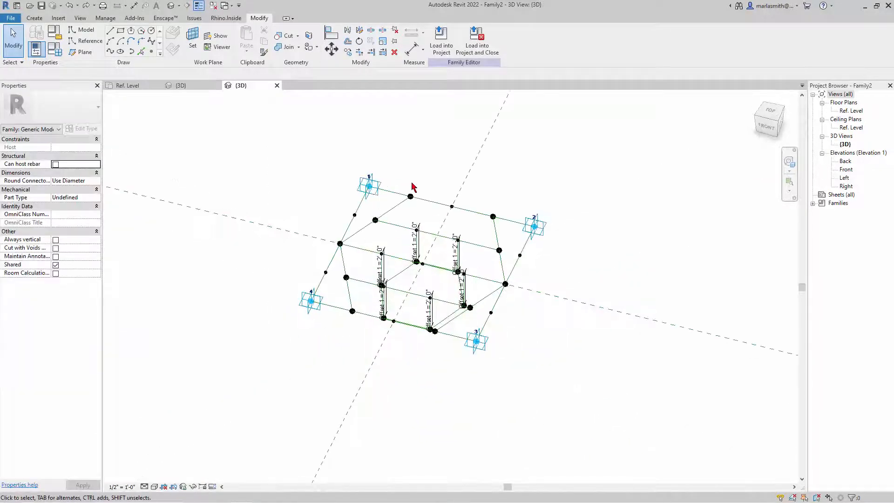
- Examine the lower hexagon of reference lines against the upper grid from several angles
key("Tab")
middle_click_drag(447, 403, 443, 263, "shift")
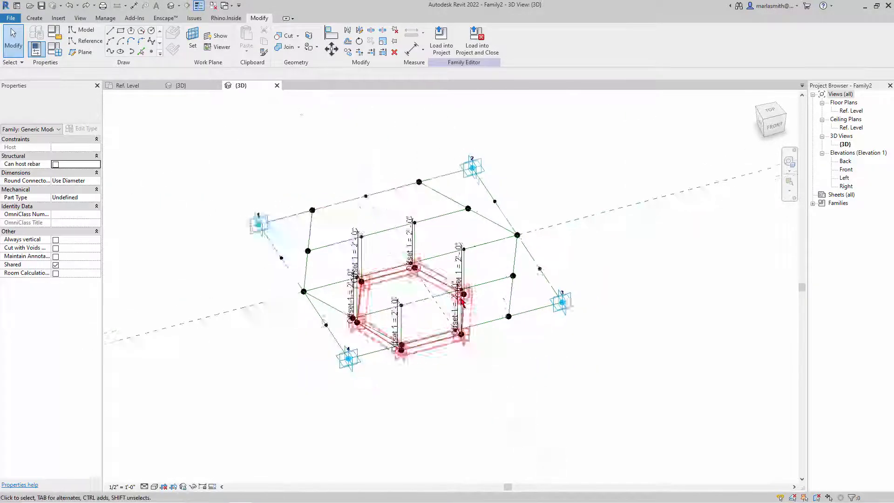
scroll(443, 263, "up", 3)
middle_click_drag(491, 308, 403, 299, "shift")
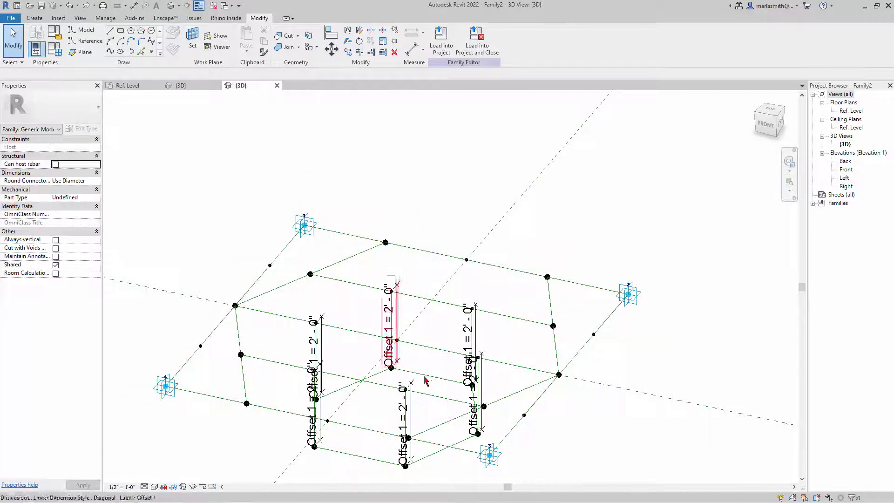
scroll(338, 266, "down", 2)
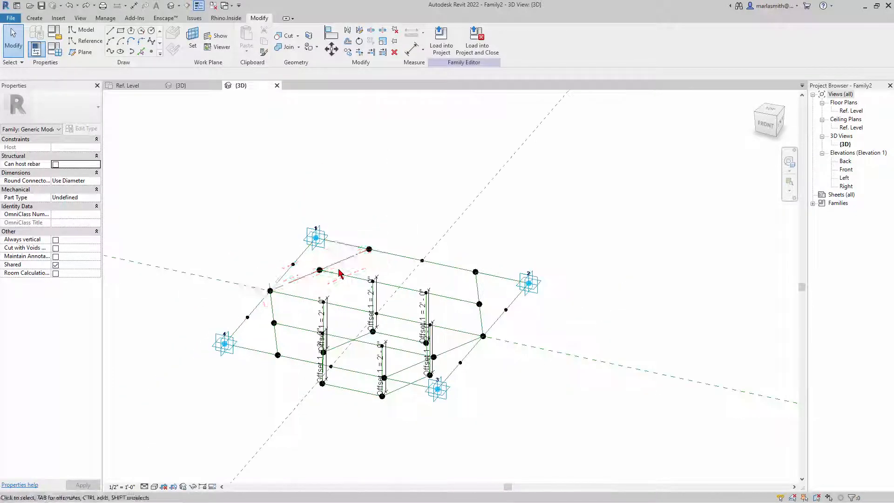
middle_click_drag(361, 291, 422, 342, "shift")
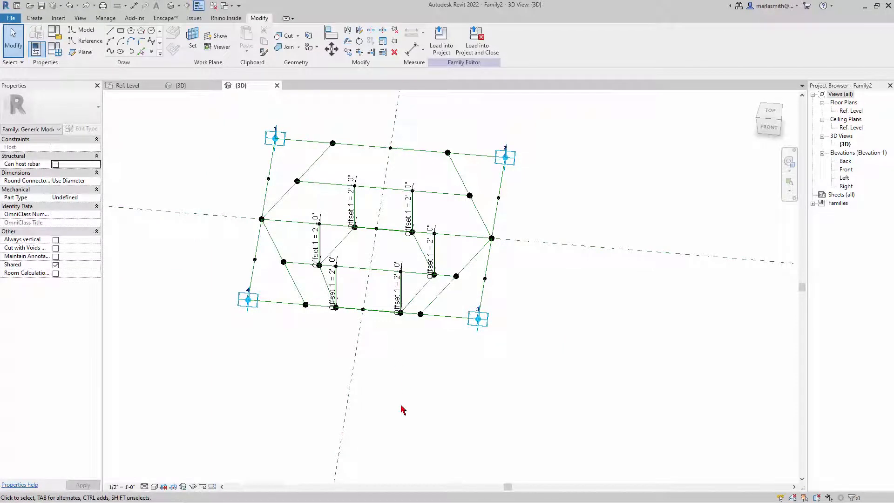
middle_click_drag(403, 410, 385, 303, "shift")
scroll(377, 361, "up", 2)
middle_click_drag(403, 246, 395, 298, "shift")
middle_click_drag(410, 410, 373, 461, "shift")
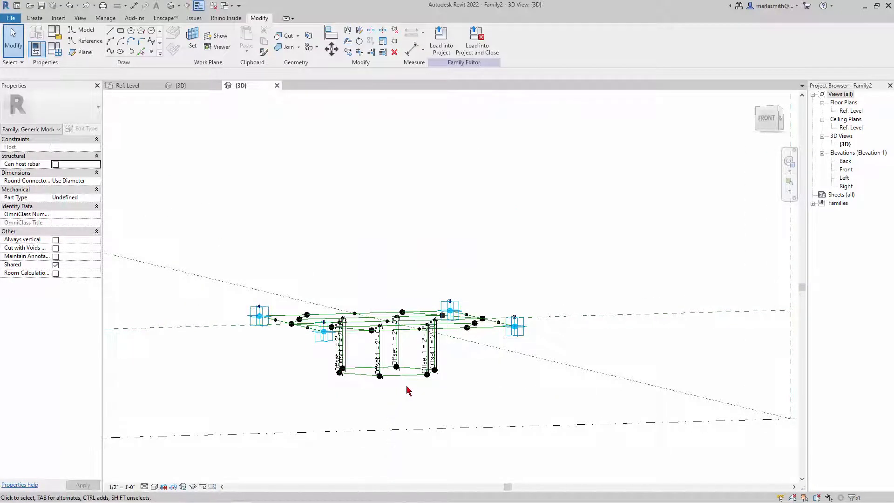
middle_click_drag(393, 380, 391, 477, "shift")
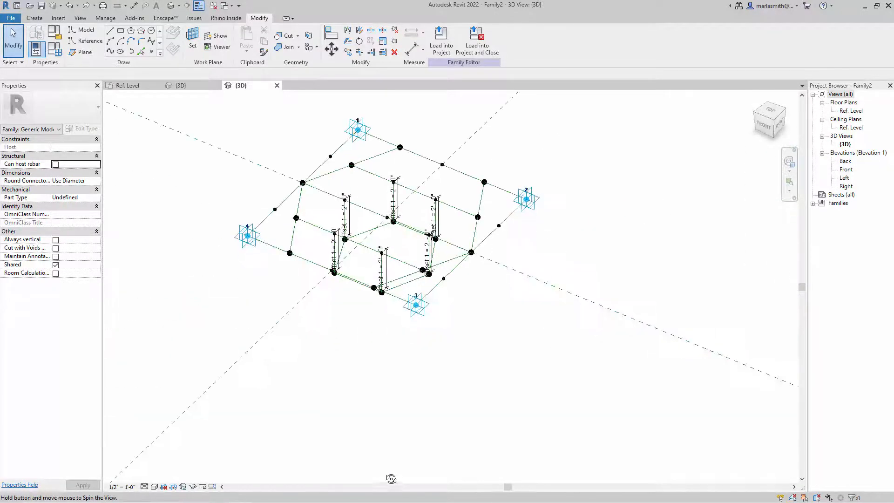
- With 3D Snapping off, draw a vertical reference line about 5' long down from the grid's centre point, on that point's vertical work plane
scroll(446, 323, "up", 3)
middle_click_drag(445, 322, 489, 281, "shift")
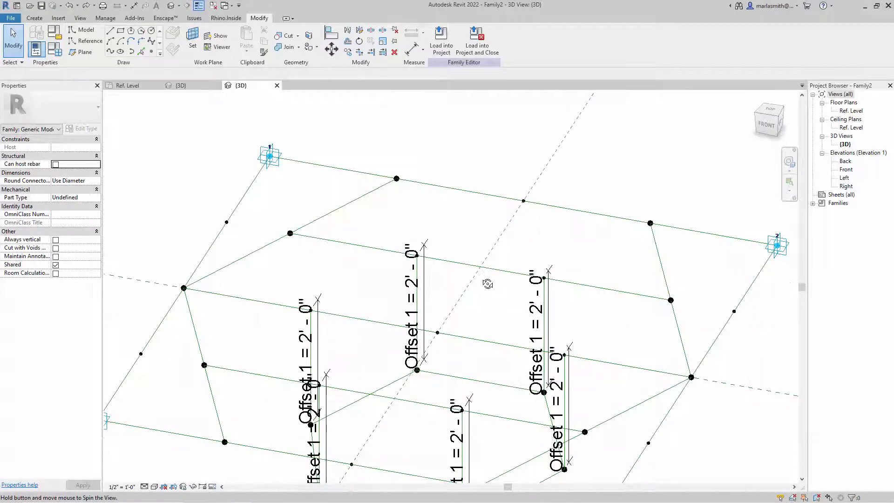
left_click(88, 41)
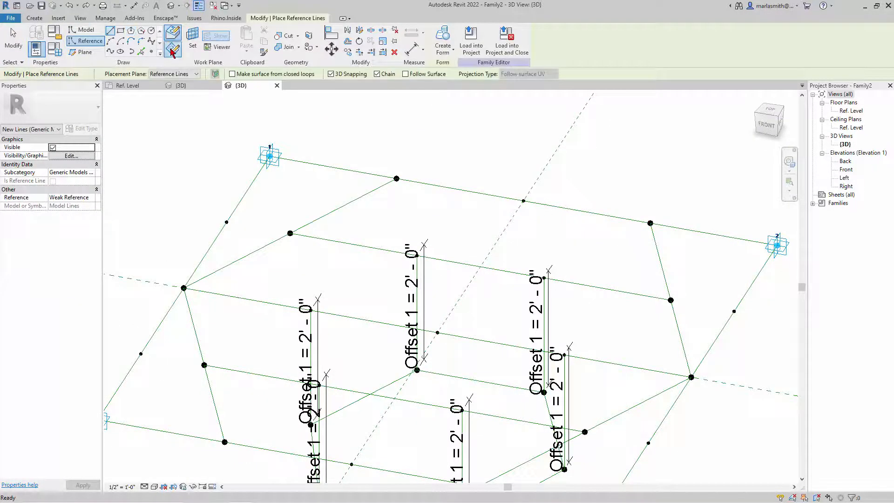
left_click(333, 74)
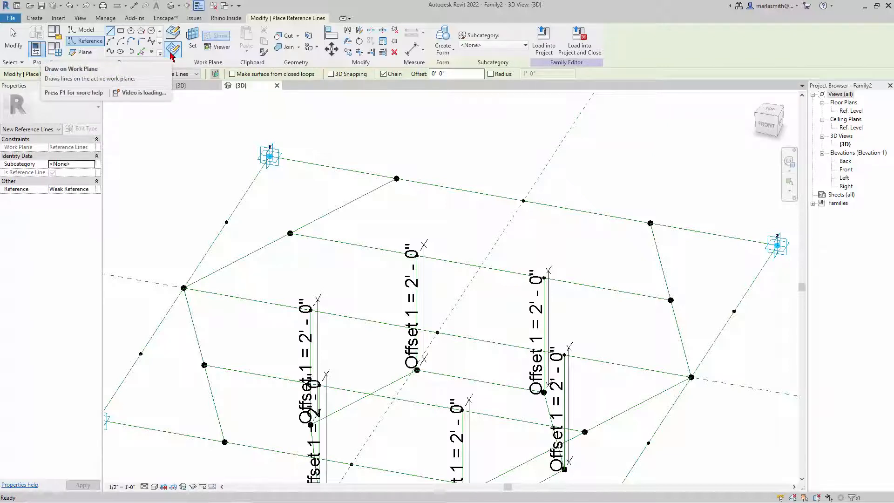
left_click(200, 44)
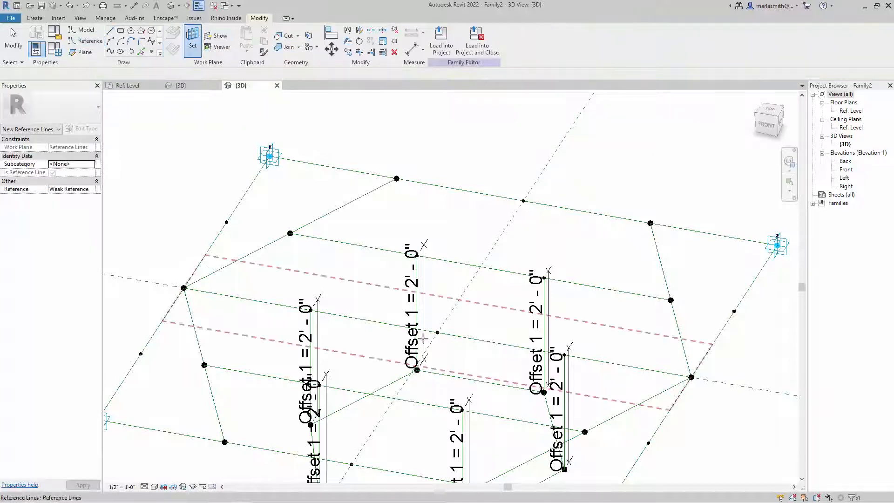
left_click(438, 333)
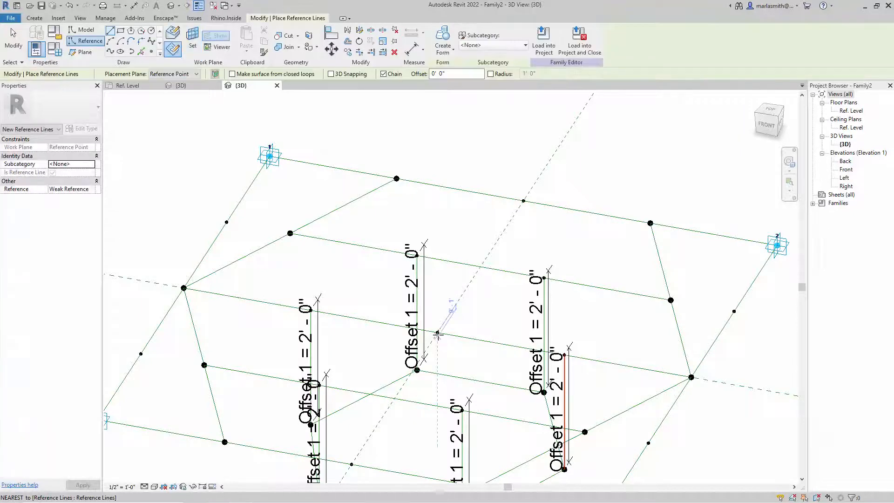
left_click(438, 332)
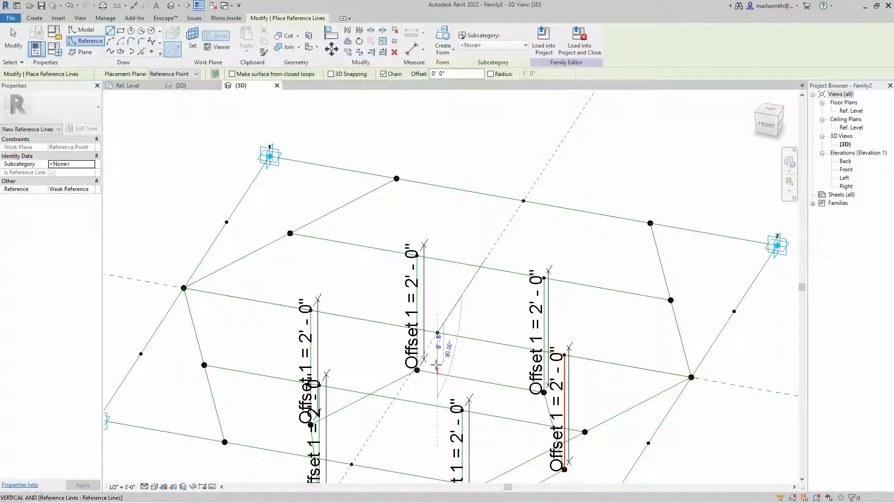
scroll(436, 329, "down", 4)
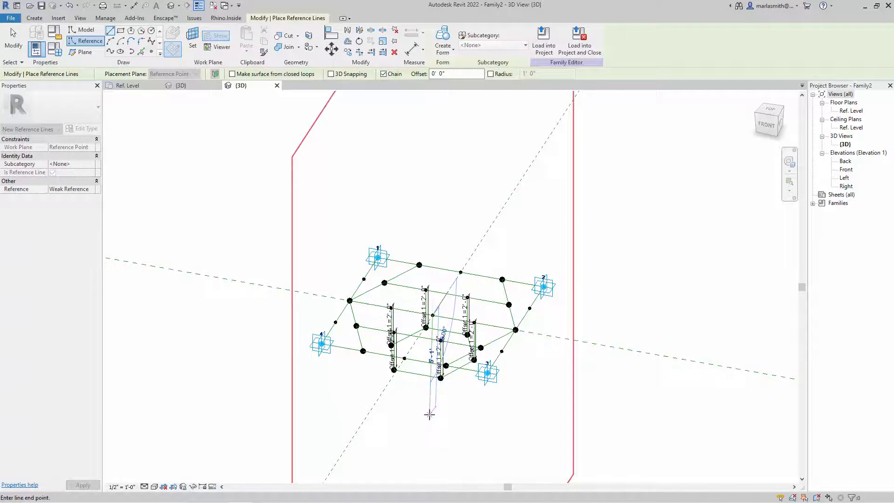
left_click(432, 414)
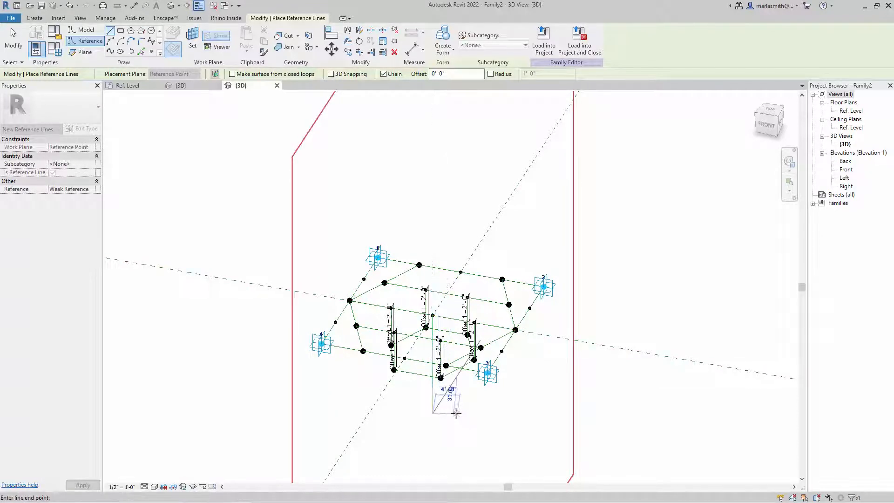
- Turn the temporary length dimension of the central vertical reference line into a permanent dimension
key("Escape")
key("Escape")
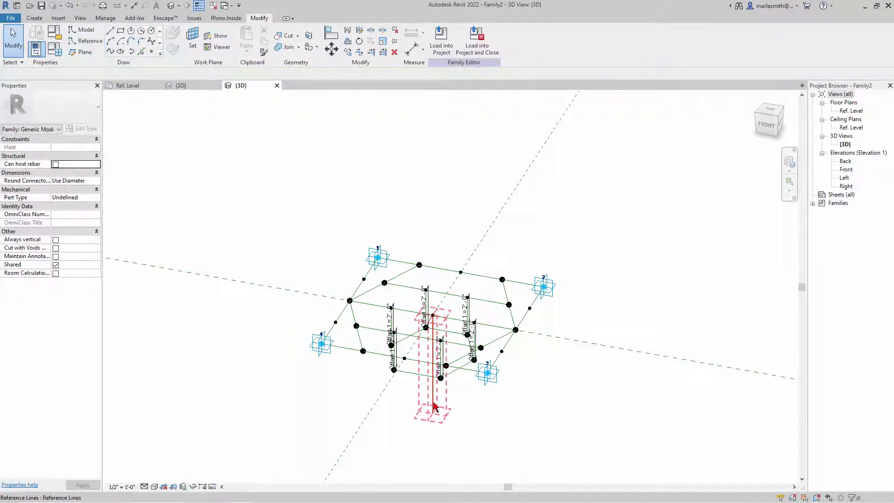
left_click(434, 406)
scroll(434, 405, "up", 8)
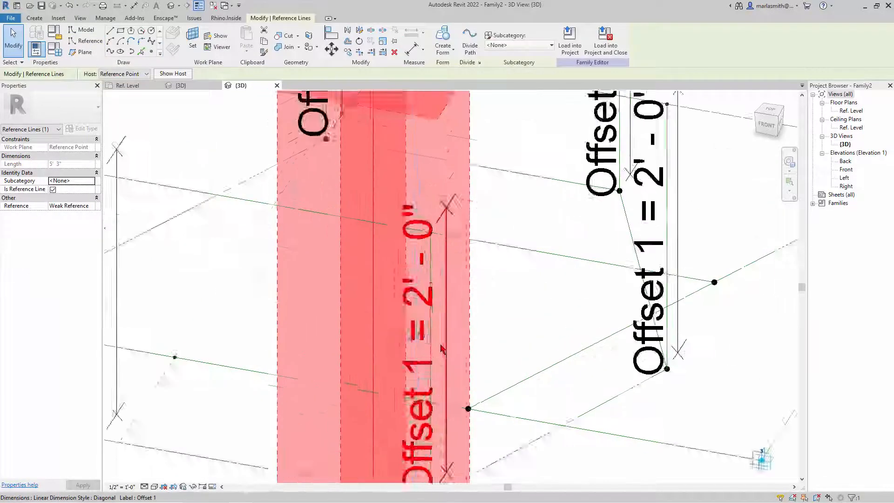
scroll(427, 339, "up", 5)
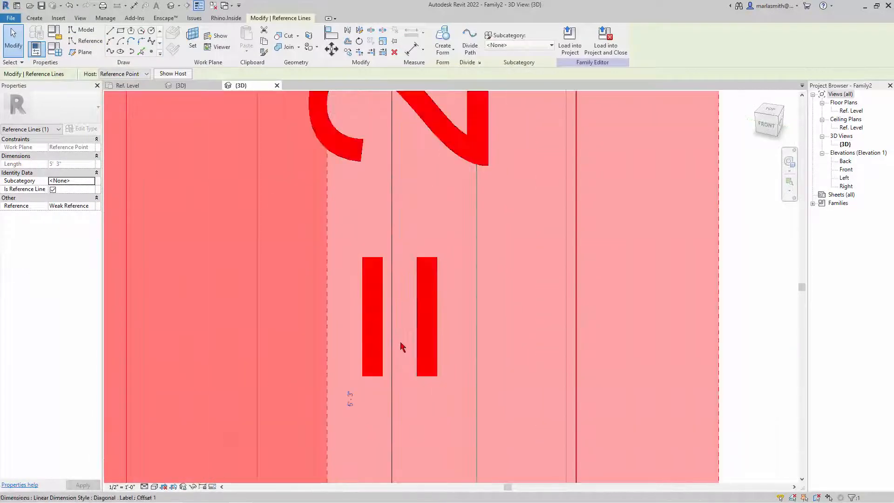
scroll(374, 332, "down", 12)
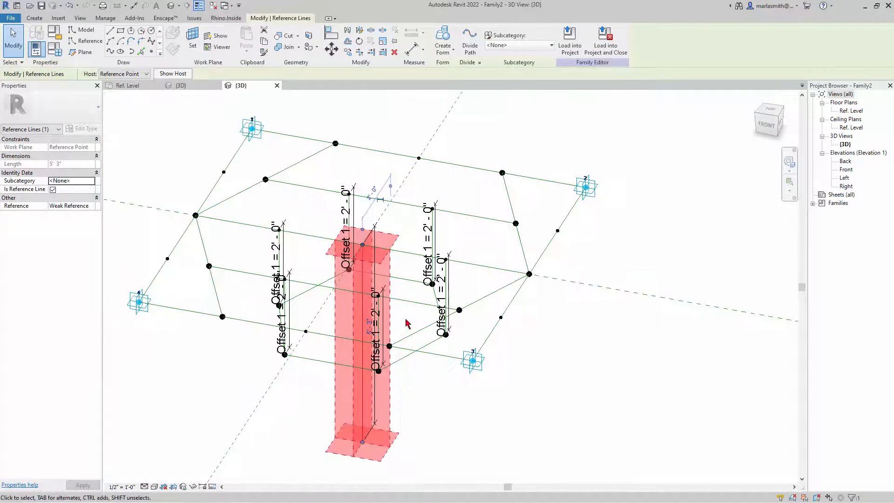
left_click(420, 402)
- Label the vertical line's length dimension with a new type-based family parameter named "offset 2"
middle_click_drag(430, 402, 401, 387, "shift")
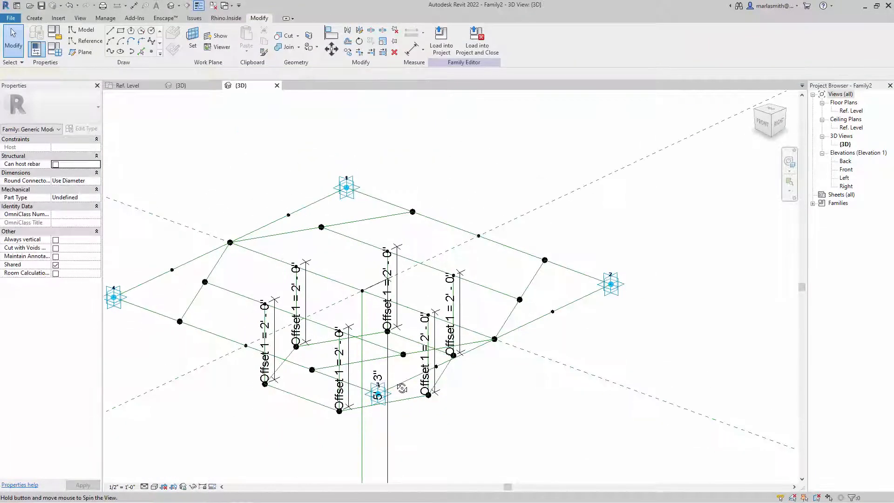
key("Tab")
left_click(388, 431)
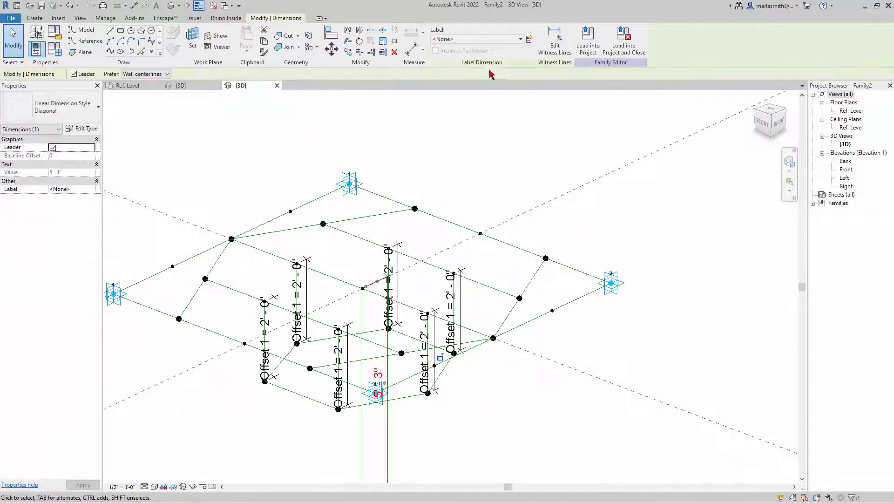
left_click(530, 41)
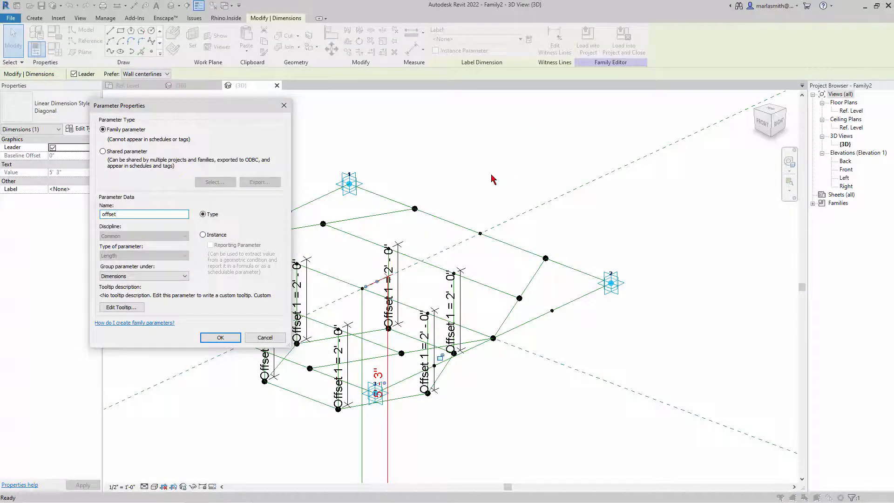
key("Return")
scroll(482, 181, "down", 4)
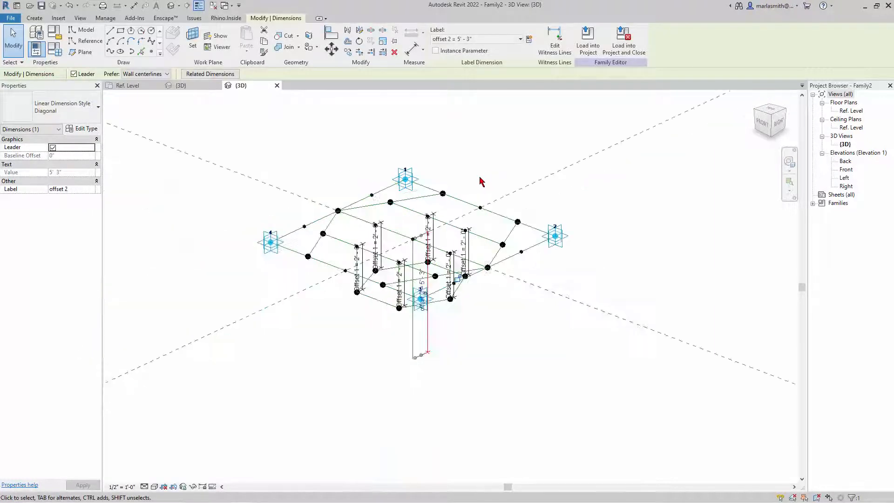
left_click(457, 303)
- Place a reference point on the central vertical reference line near its lower end, using Draw on Face
scroll(438, 301, "up", 4)
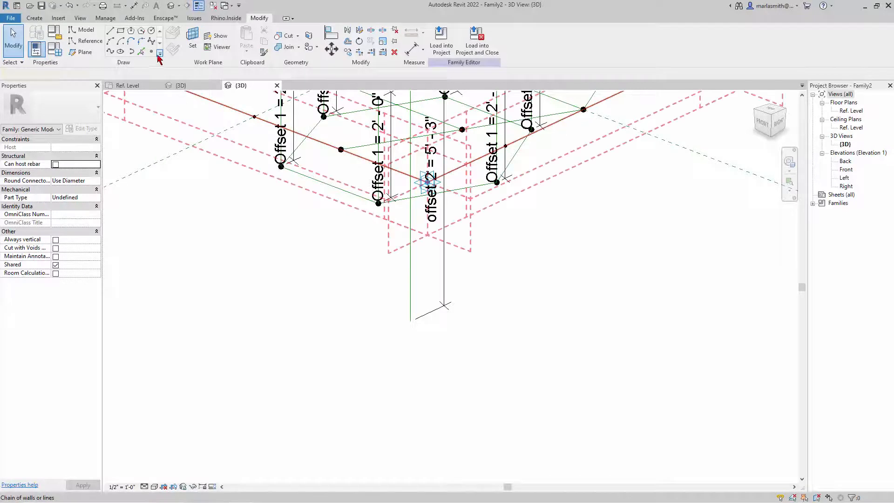
left_click(152, 51)
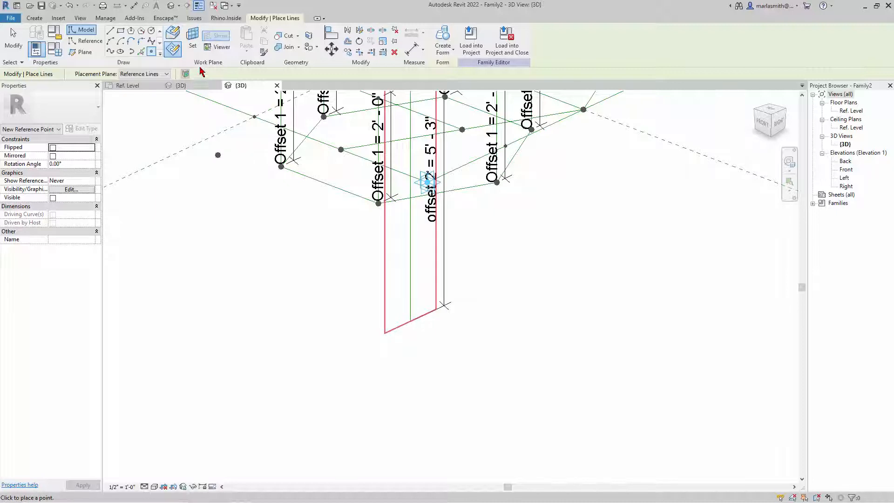
left_click(173, 35)
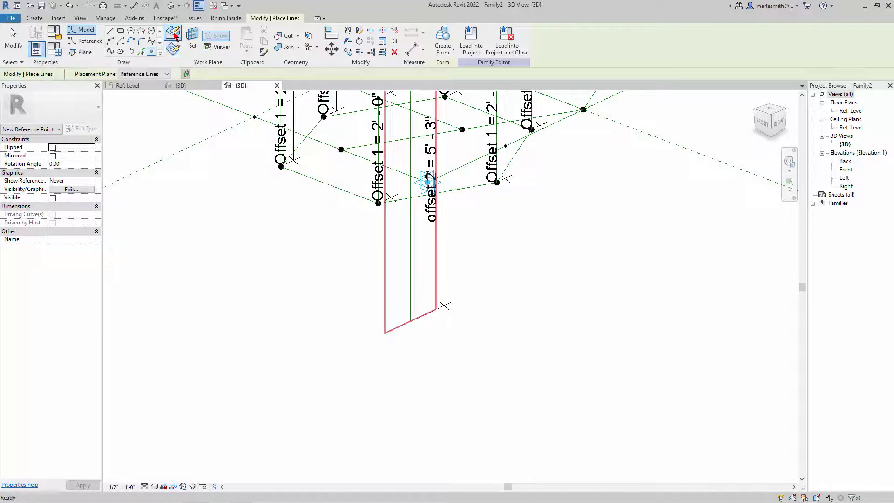
left_click(411, 284)
key("Escape")
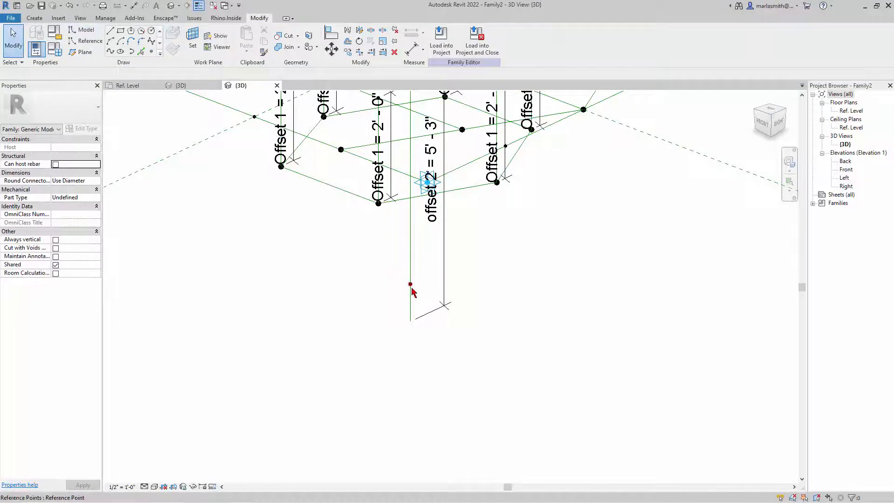
- Set the new reference point's Normalized Curve Parameter to 1, measured from the beginning of the vertical line
left_click(411, 285)
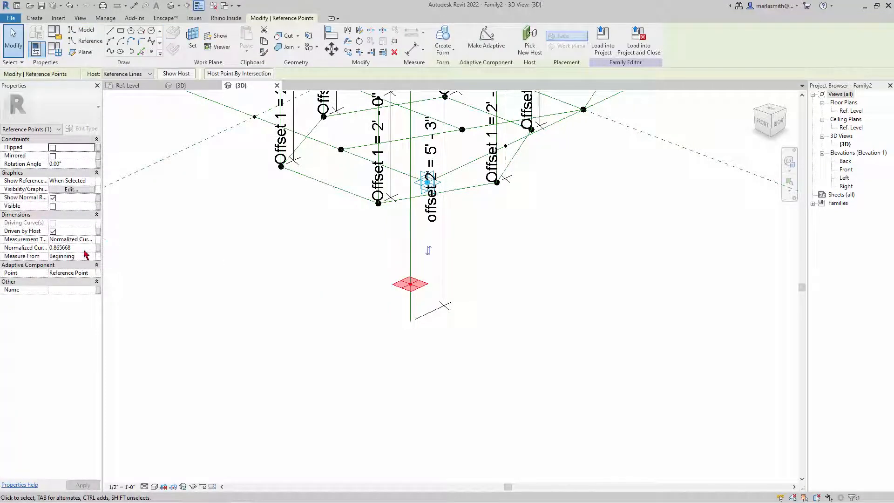
left_click(83, 249)
type("1")
left_click(486, 377)
scroll(448, 378, "down", 1)
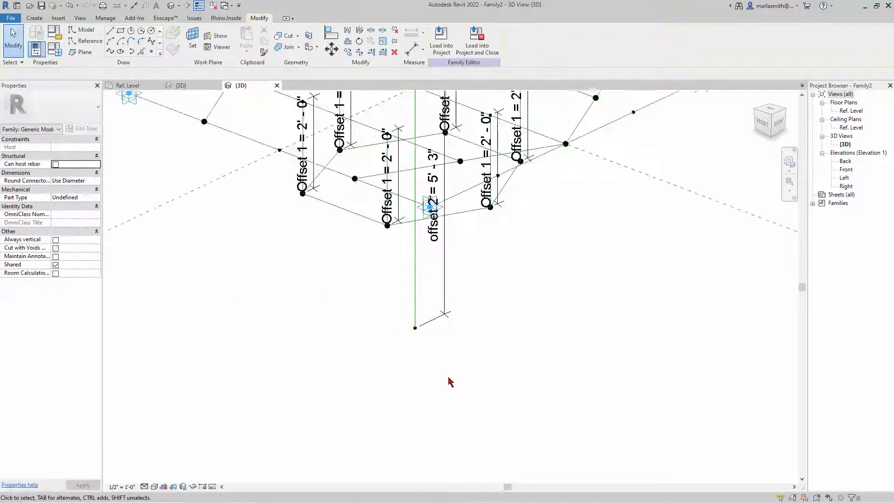
scroll(450, 382, "down", 3)
middle_click_drag(449, 384, 399, 415, "shift")
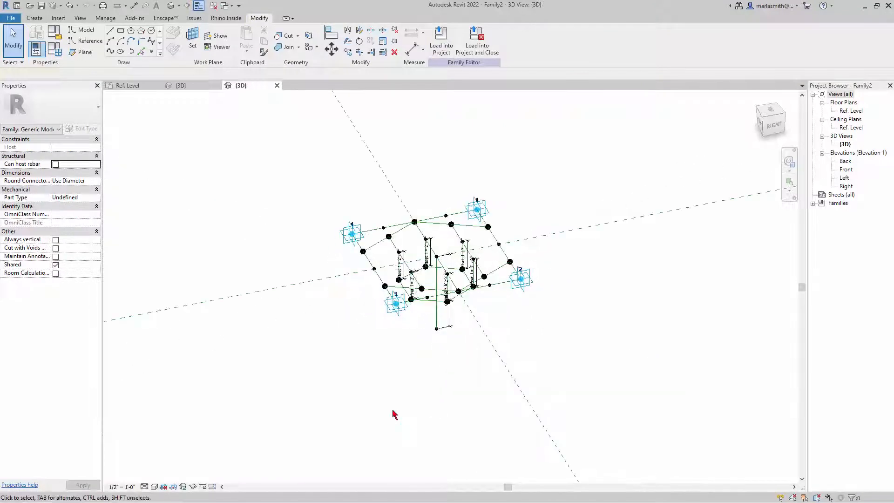